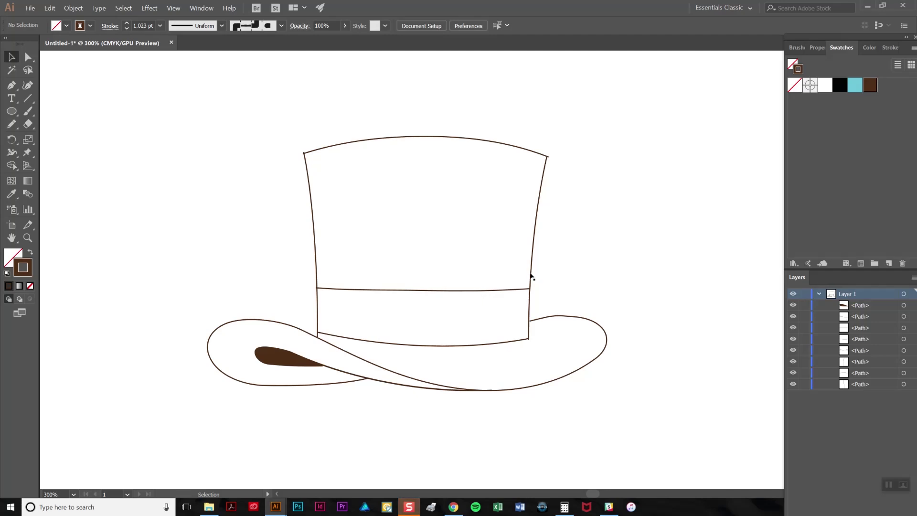
Shift-select the crown's right, top and left edges, both band lines, and both brim curves
click(535, 235)
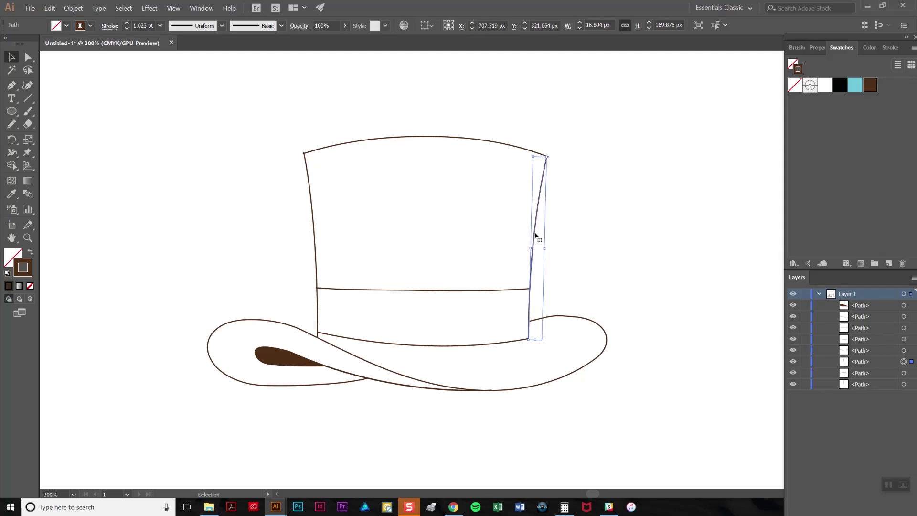
shift+click(393, 138)
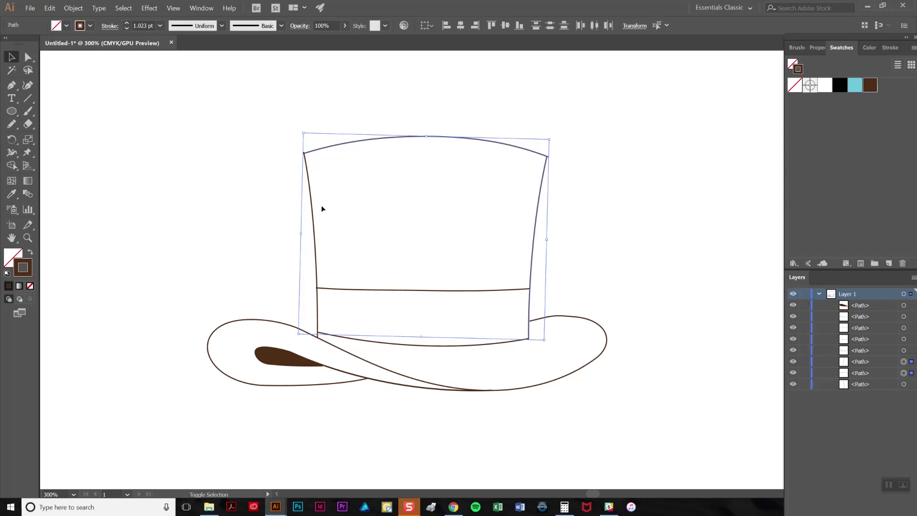
shift+click(316, 227)
drag(429, 309, 430, 311)
shift+click(452, 349)
shift+click(415, 381)
shift+click(402, 386)
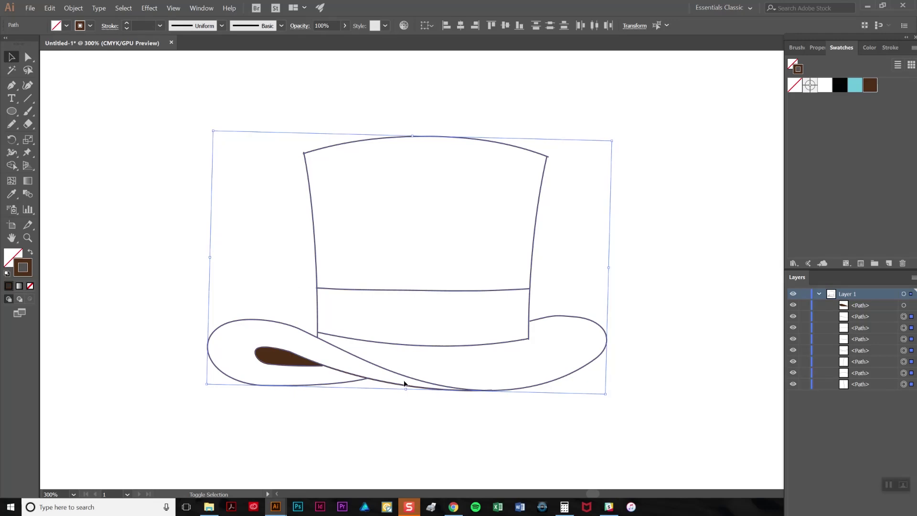
Apply the vintage outline art brush to all selected hat paths, then deselect them
click(796, 49)
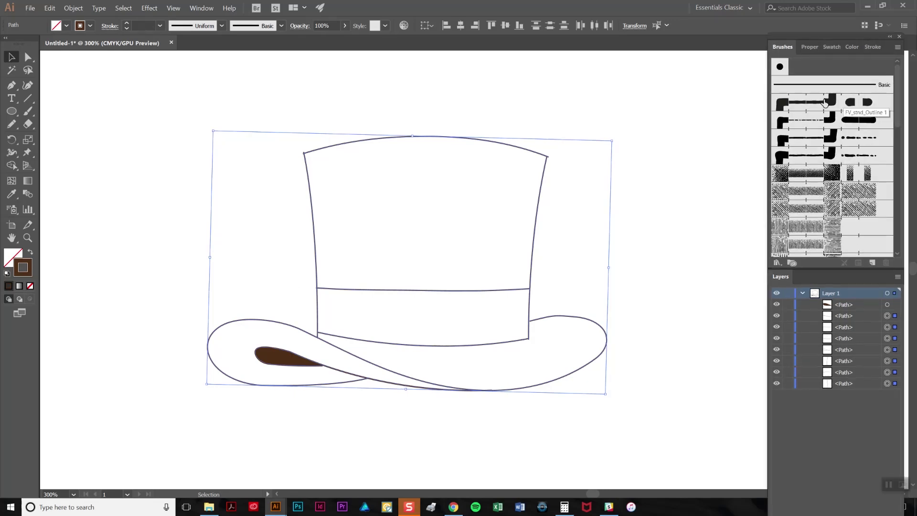
click(832, 103)
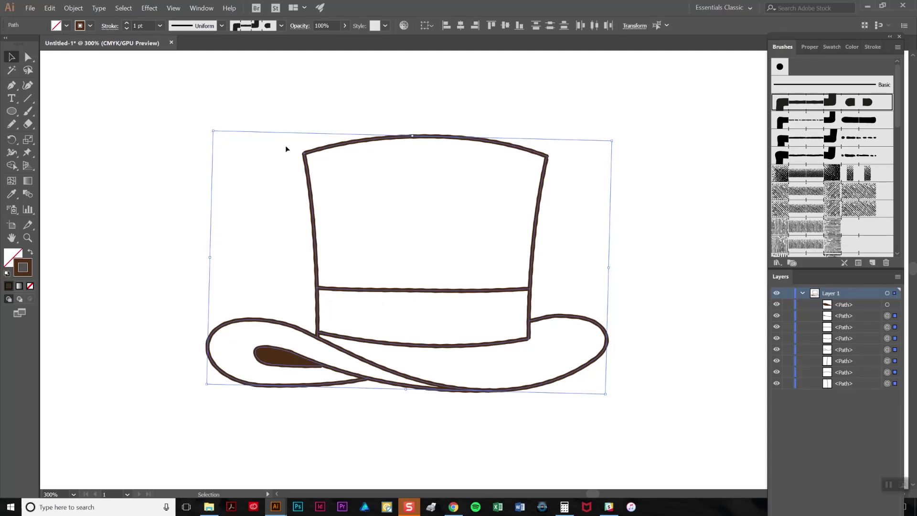
click(674, 235)
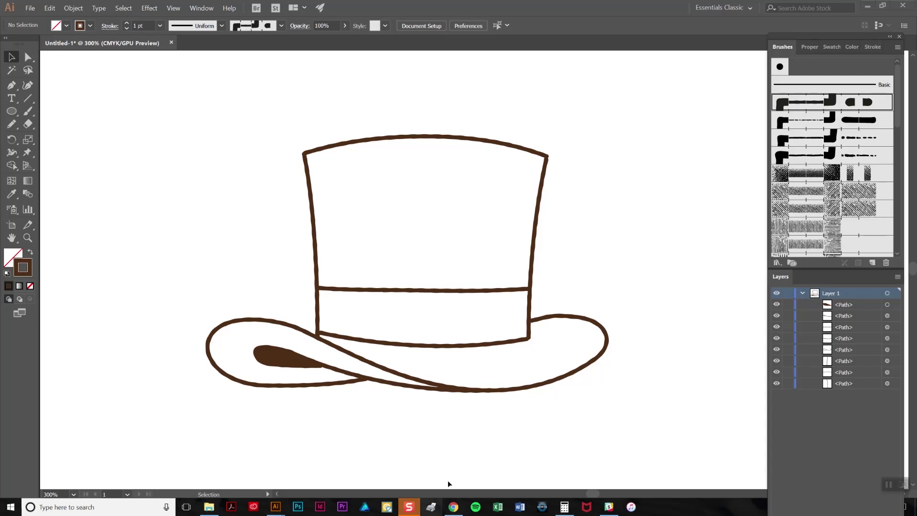
Try 2 pt and 3 pt stroke weights on the crown's top edge, then return it to 1 pt
click(437, 161)
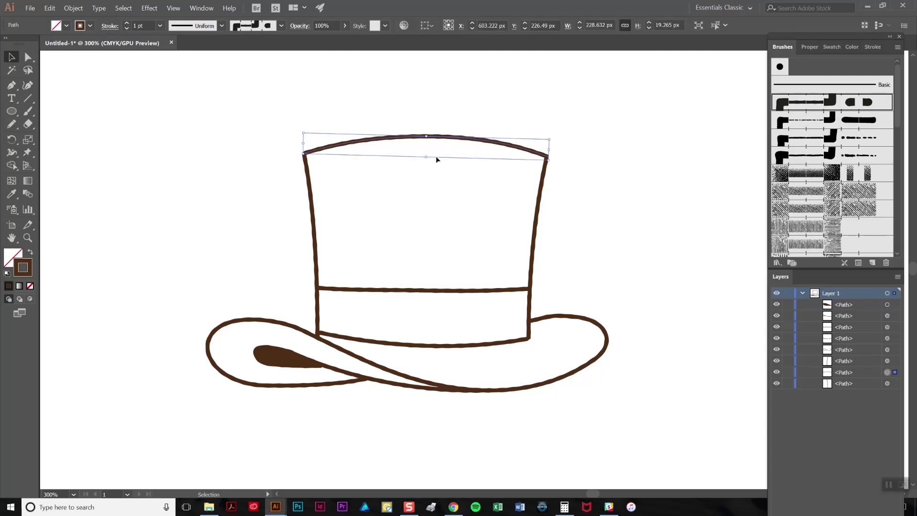
click(126, 23)
click(127, 24)
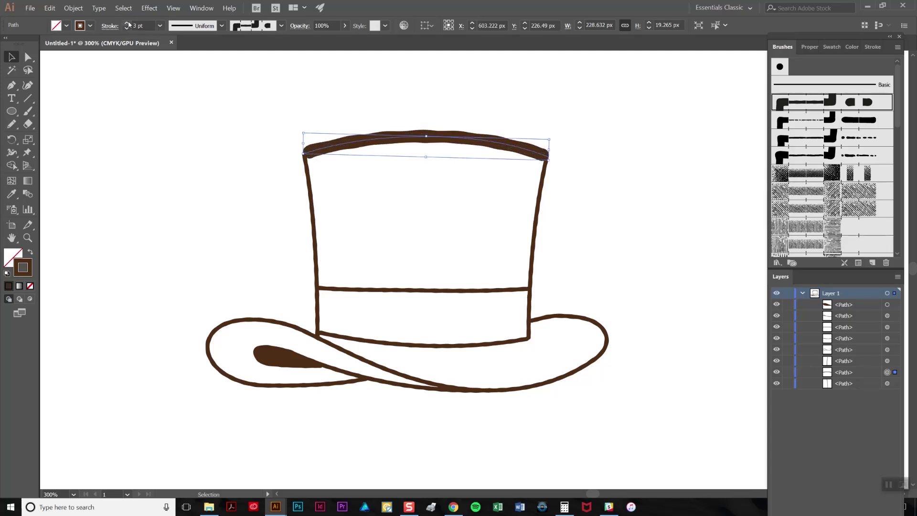
click(127, 29)
click(127, 29)
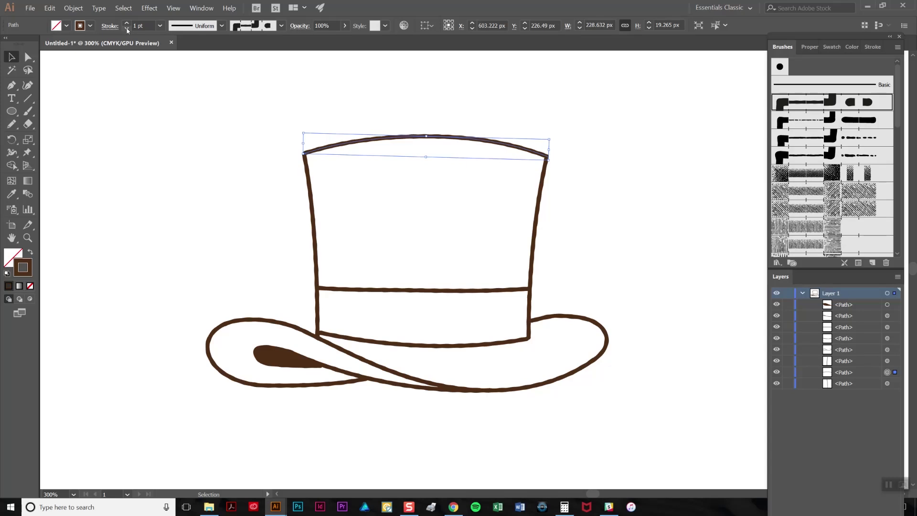
Test a tan stroke colour, undo back to dark brown, deselect, and switch to the Paintbrush
click(851, 48)
mouse_move(825, 70)
mouse_down()
mouse_move(846, 70)
mouse_move(844, 85)
mouse_up()
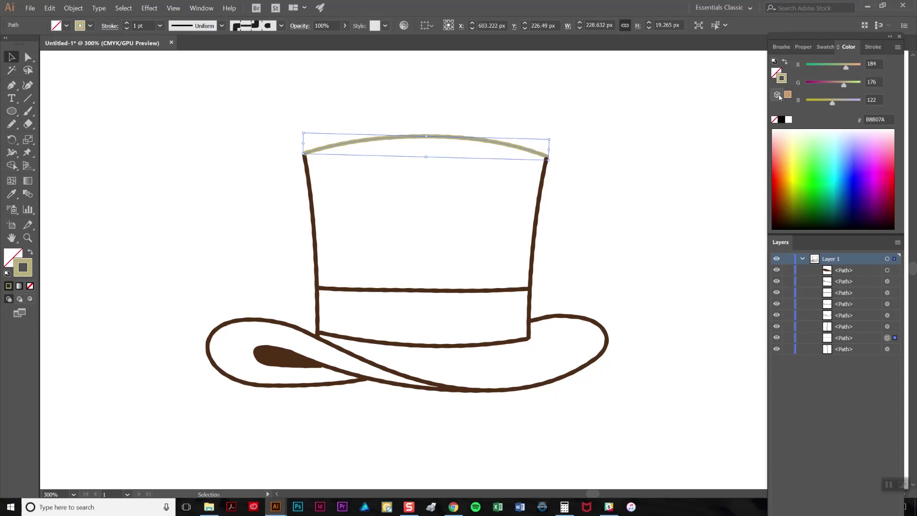
key(ctrl+z)
key(ctrl+z)
key(ctrl+shift+a)
key(F5)
key(b)
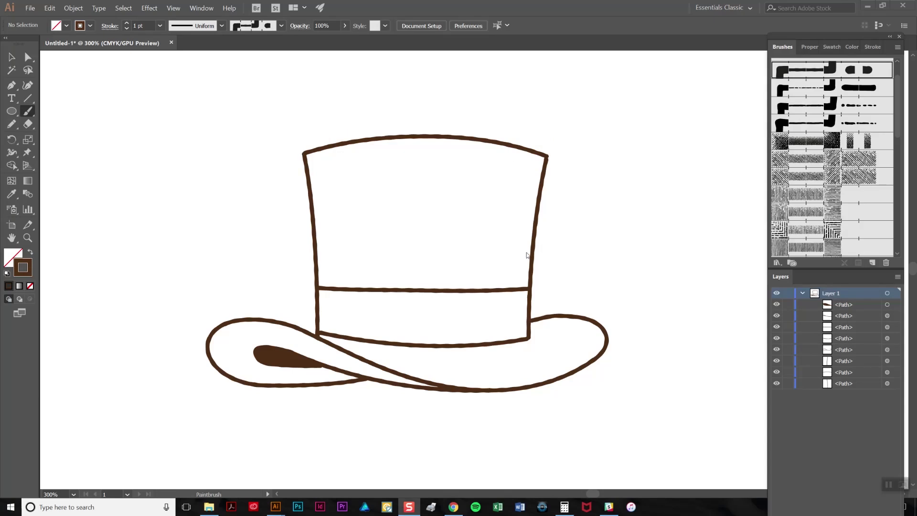
Choose the crosshatch pattern brush and paint a tall vertical stroke up the crown's left side
click(29, 114)
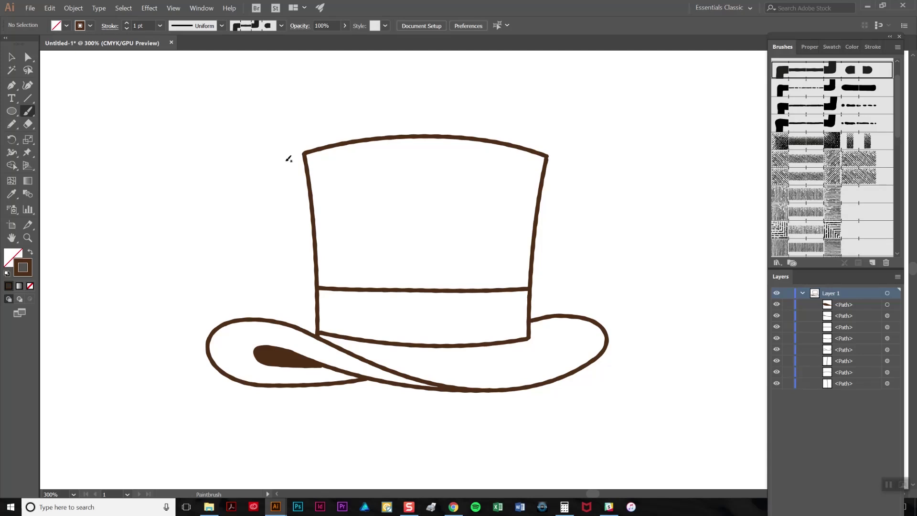
click(831, 142)
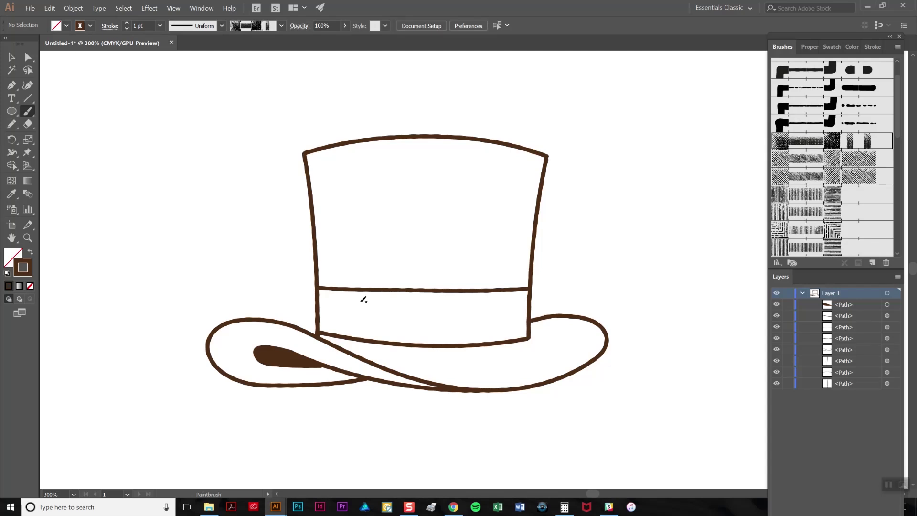
mouse_move(351, 319)
mouse_down()
mouse_move(352, 217)
mouse_move(327, 87)
mouse_up()
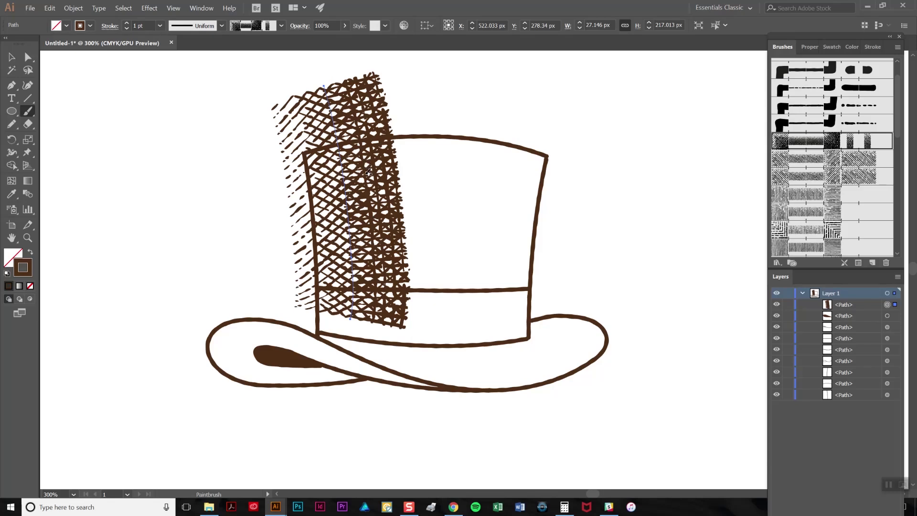
Turn on Flip Across in the left hatch stroke's options so its dense side faces outward
click(810, 48)
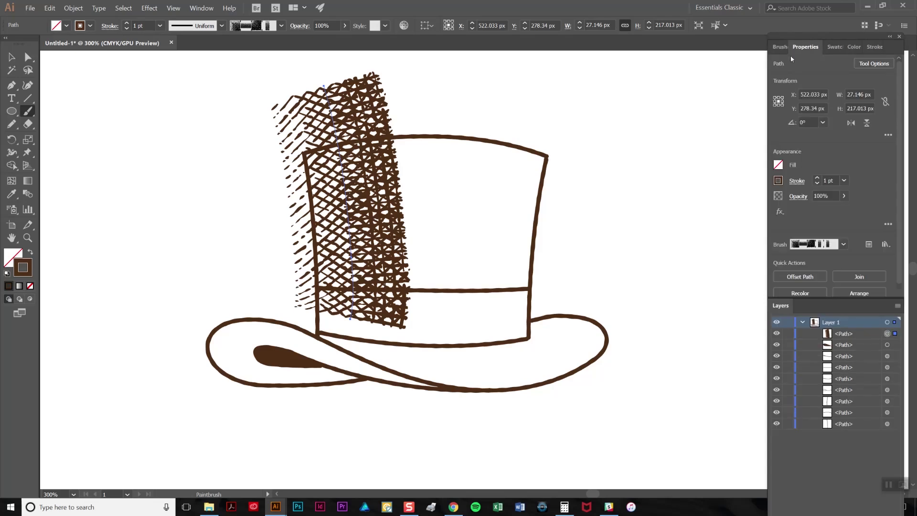
click(869, 245)
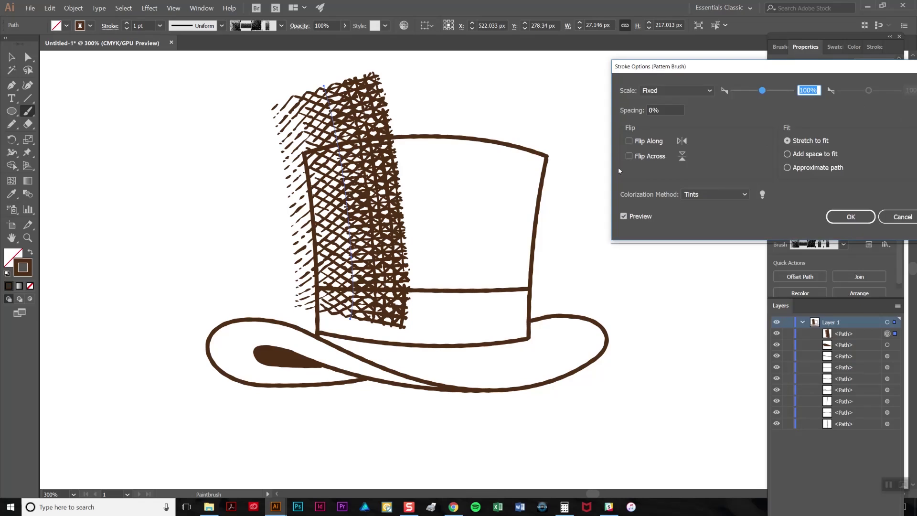
click(631, 159)
click(629, 157)
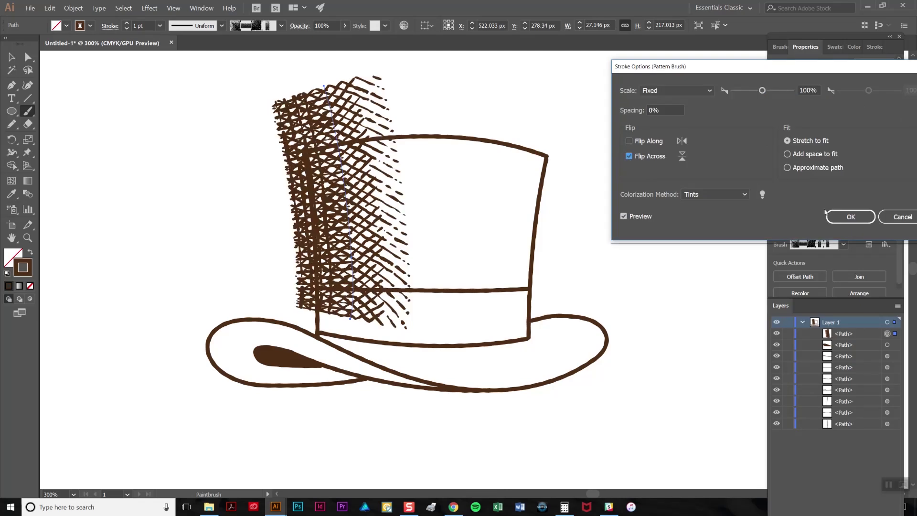
click(851, 218)
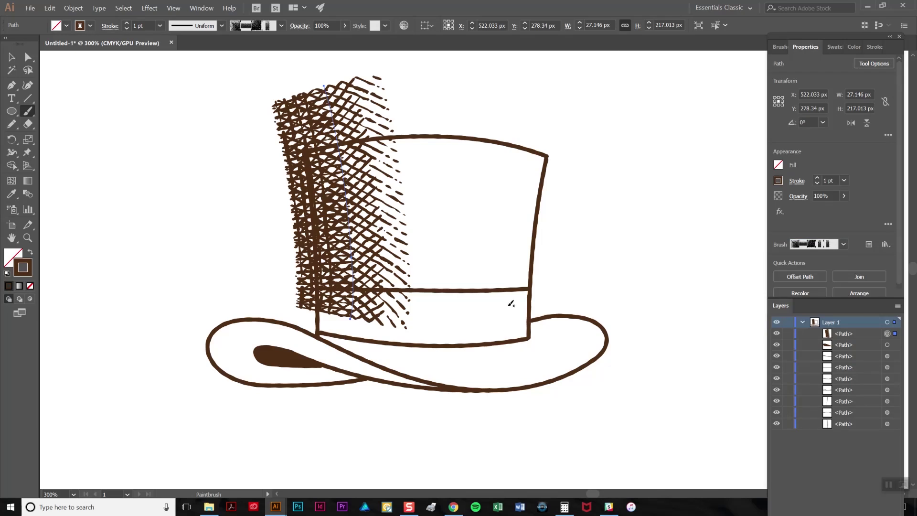
Paint a matching hatch stroke up the crown's right side with Flip Across unticked
mouse_move(503, 323)
mouse_down()
mouse_move(507, 210)
mouse_move(528, 103)
mouse_up()
click(869, 244)
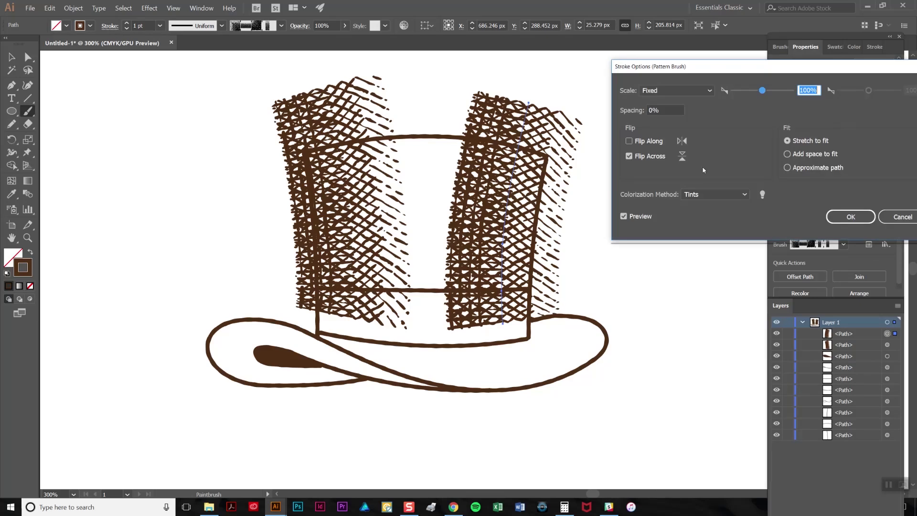
click(629, 156)
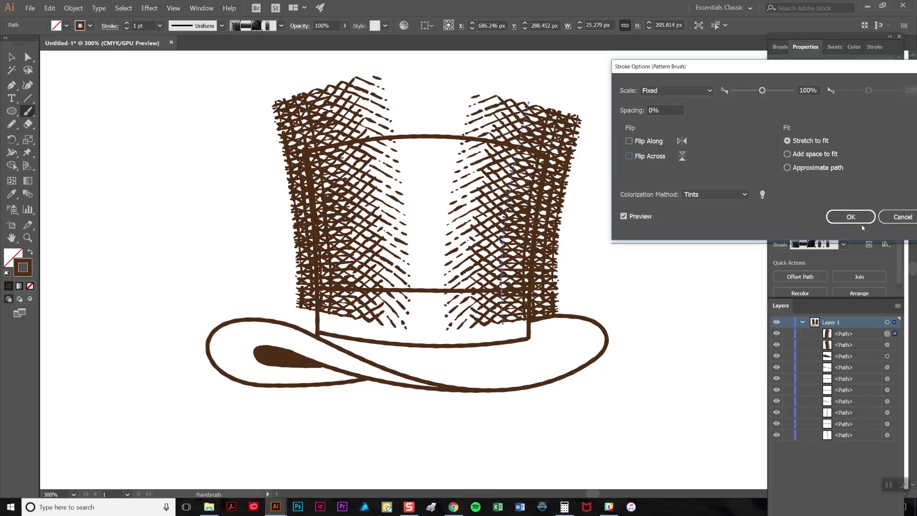
click(851, 217)
Raise the left hatch stroke's top anchor and extend its bottom anchor down past the band
key(a)
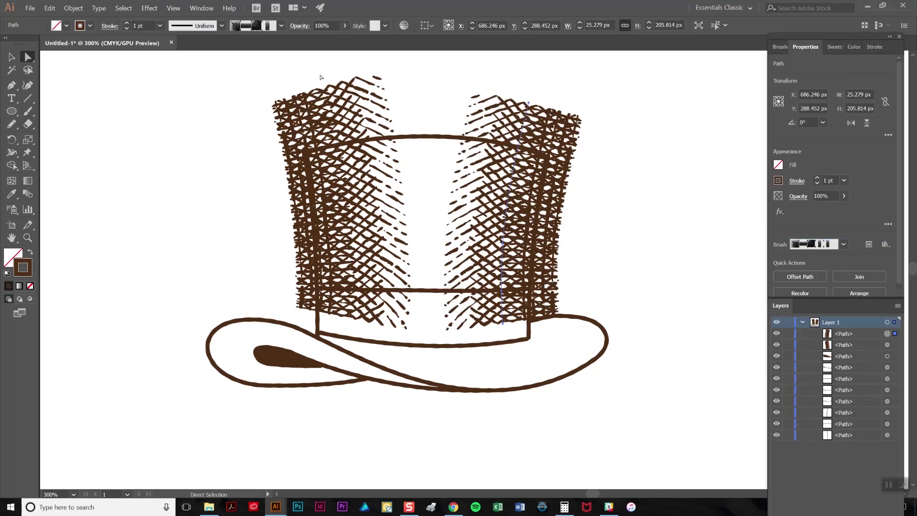
click(328, 85)
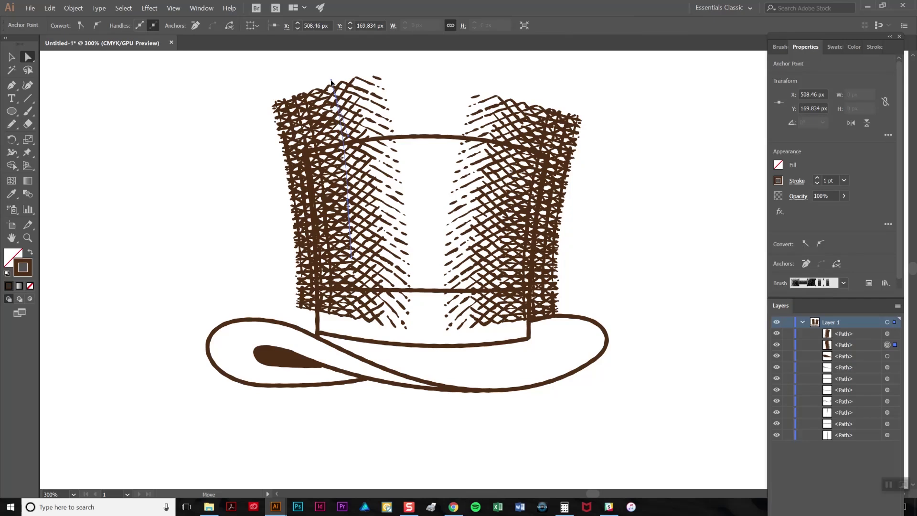
drag(329, 85, 333, 80)
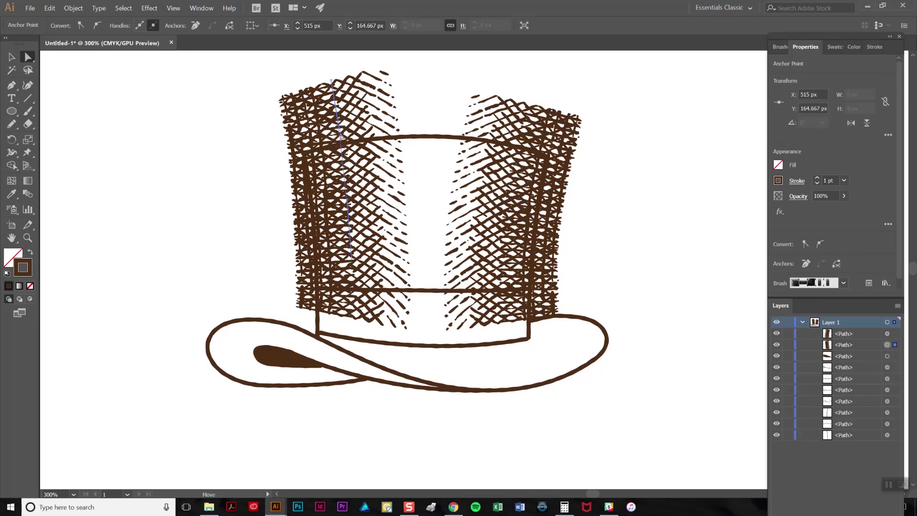
click(354, 340)
click(352, 343)
drag(352, 342, 355, 366)
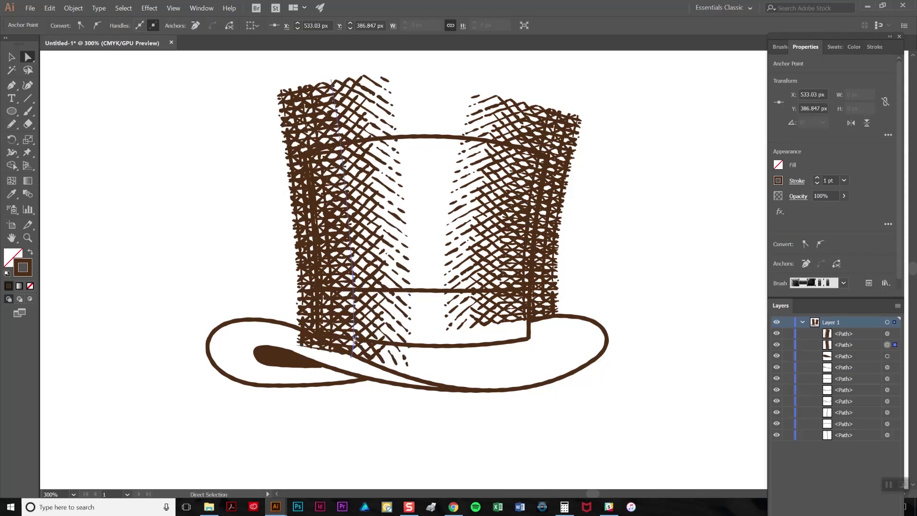
Extend the right hatch stroke past the band and above the crown, shifting it up-left
click(490, 230)
click(505, 325)
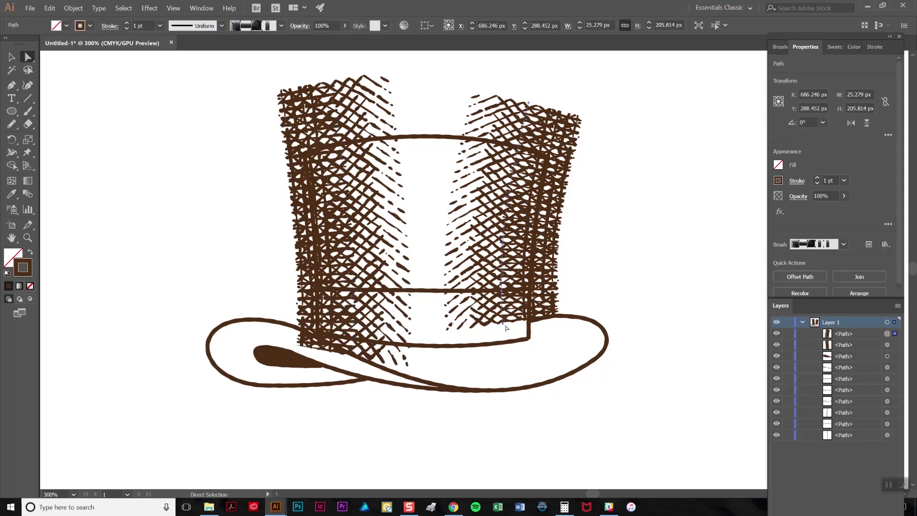
drag(503, 326, 499, 360)
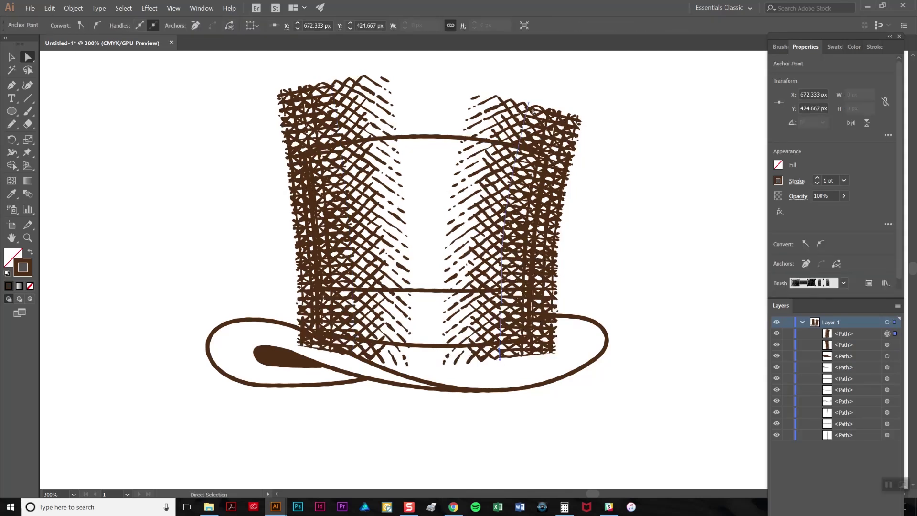
drag(529, 104, 528, 77)
drag(560, 119, 555, 109)
key(F5)
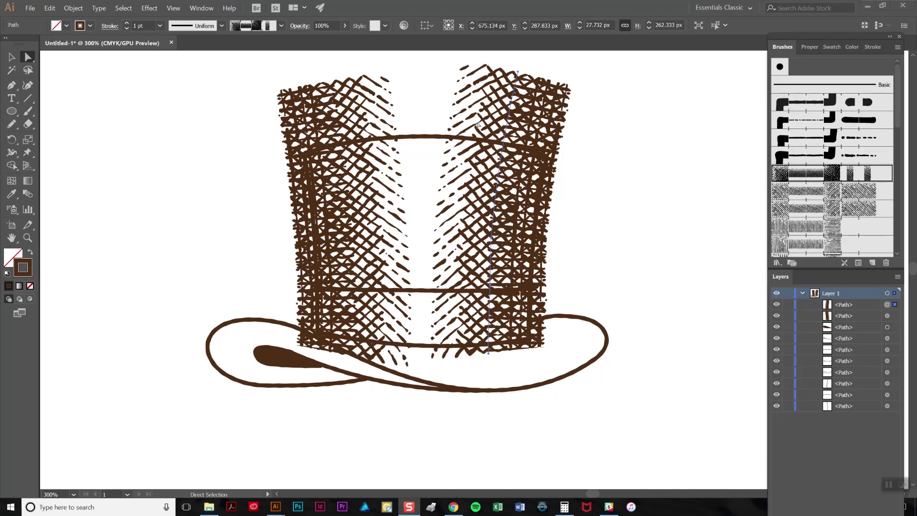
Pick a different crosshatch brush and paint a horizontal stroke across the upper crown
click(28, 110)
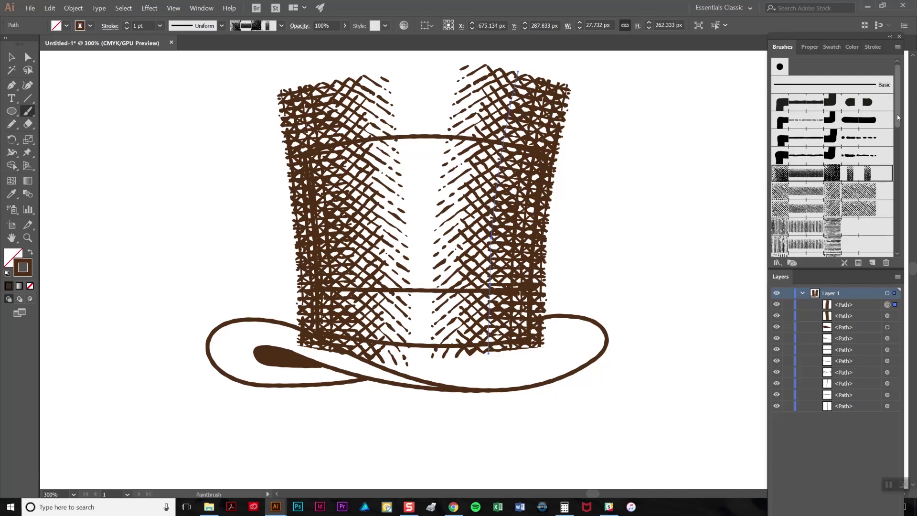
scroll(831, 182, down, 5)
key(ctrl+shift+a)
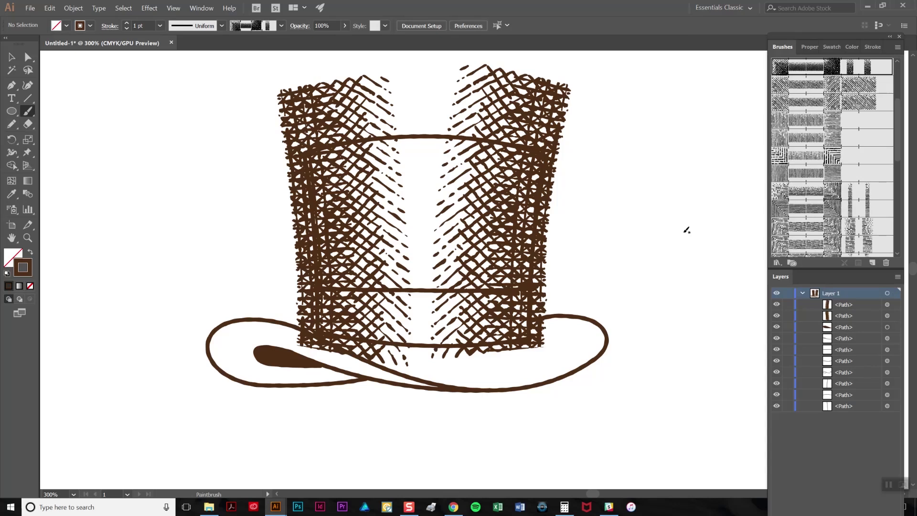
click(832, 209)
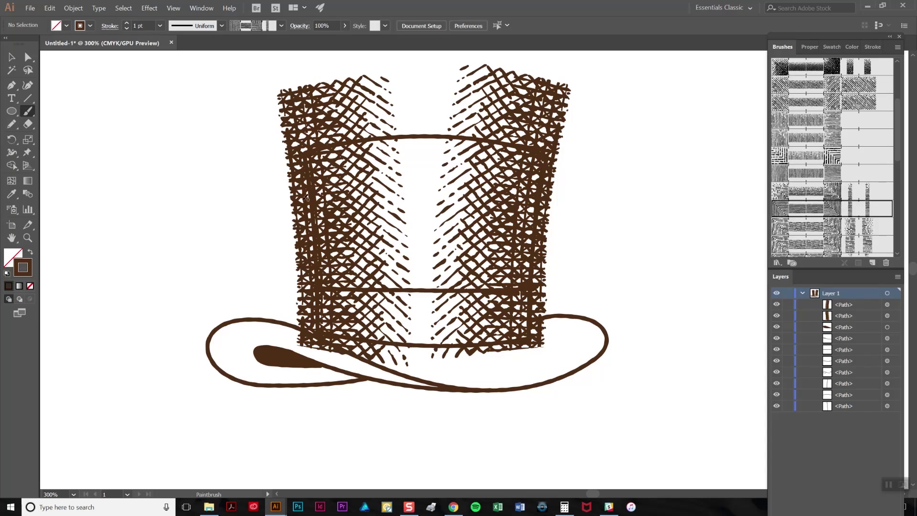
mouse_move(281, 208)
mouse_down()
mouse_move(412, 182)
mouse_move(523, 199)
mouse_move(578, 221)
mouse_up()
Adjust the horizontal stroke's anchors to lift its right end and curve it along the crown
key(a)
drag(533, 203, 551, 208)
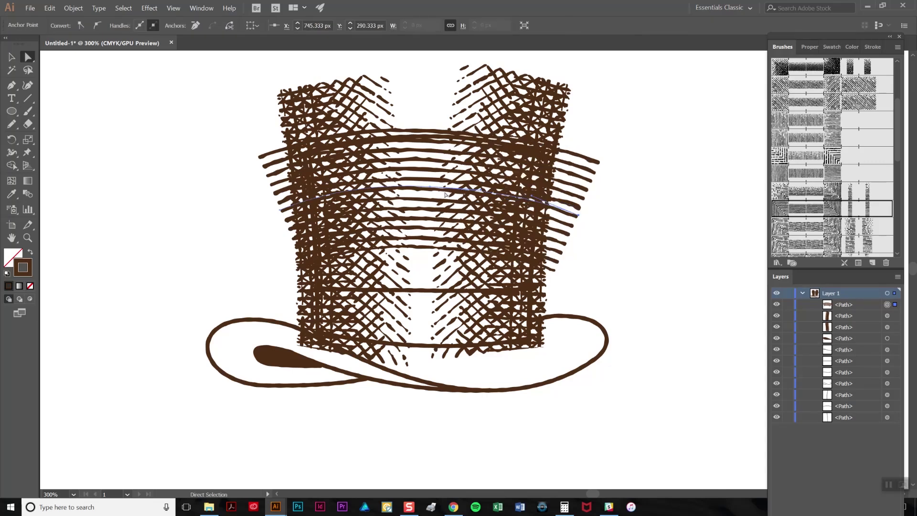
drag(432, 191, 432, 188)
drag(582, 216, 579, 209)
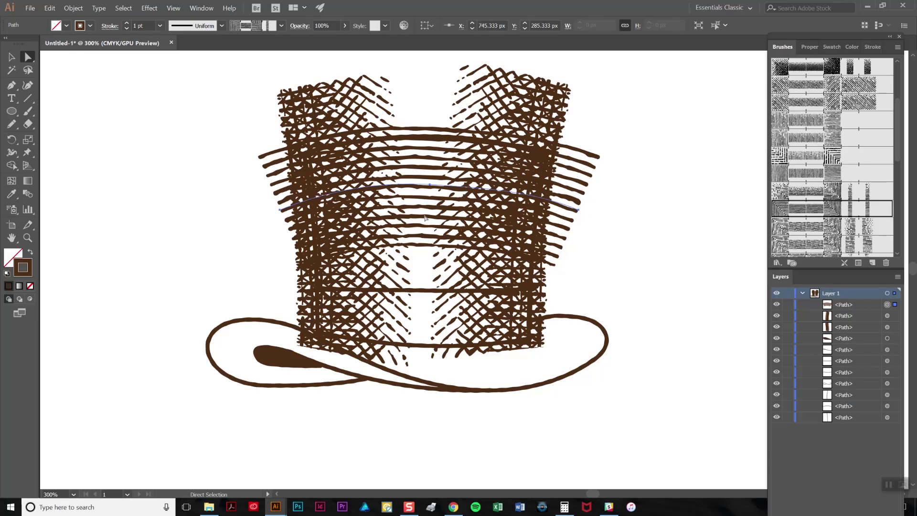
Drag the horizontal hatch stroke's left endpoint further left
click(280, 210)
drag(280, 210, 264, 213)
click(419, 201)
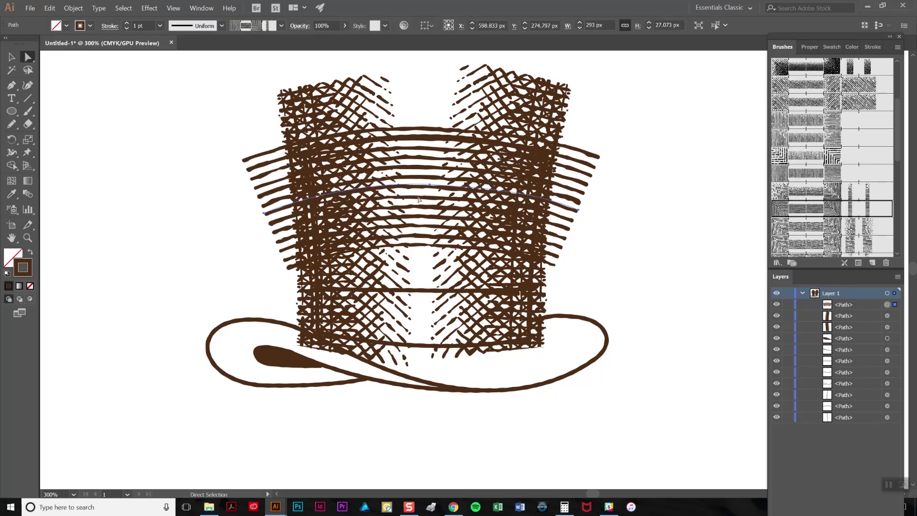
Duplicate the horizontal hatch stroke and move the copy down over the band and brim
key(v)
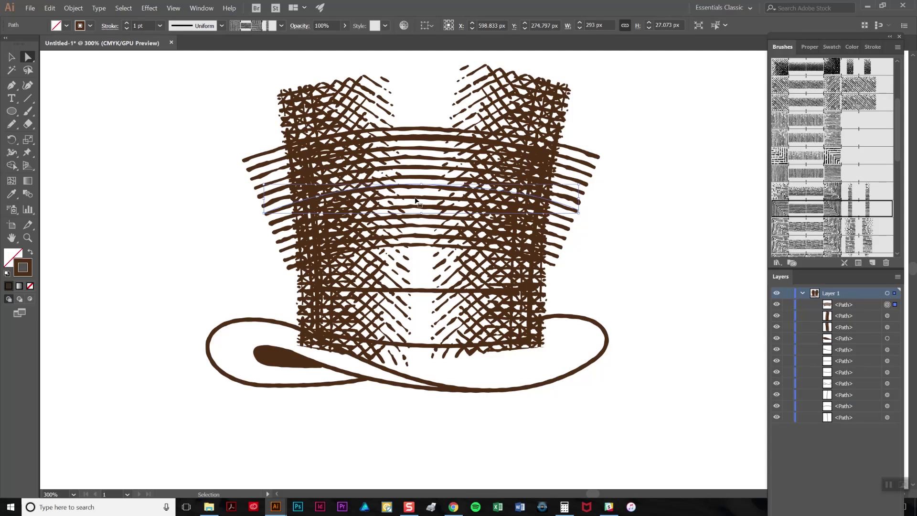
key(ctrl+c)
key(ctrl+v)
drag(572, 268, 440, 308)
key(Down)
key(Down)
key(Down)
key(Down)
key(Down)
key(Down)
key(Down)
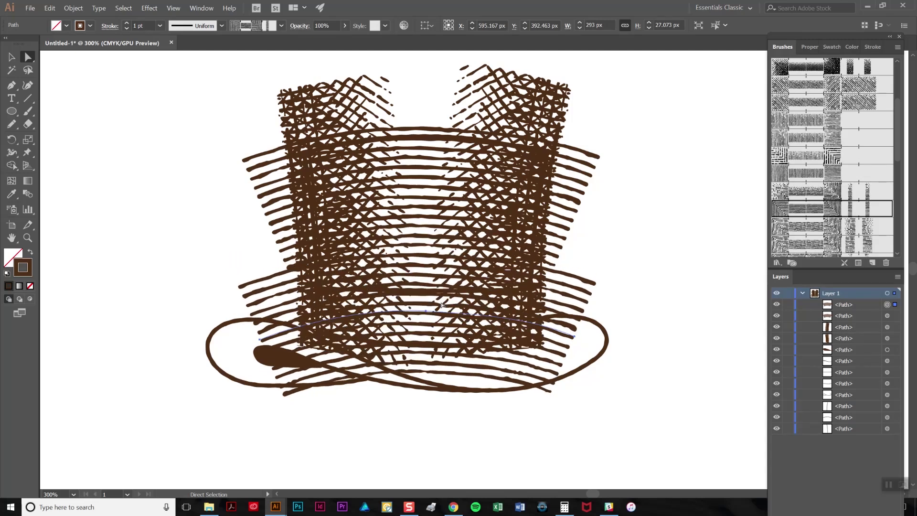
key(Right)
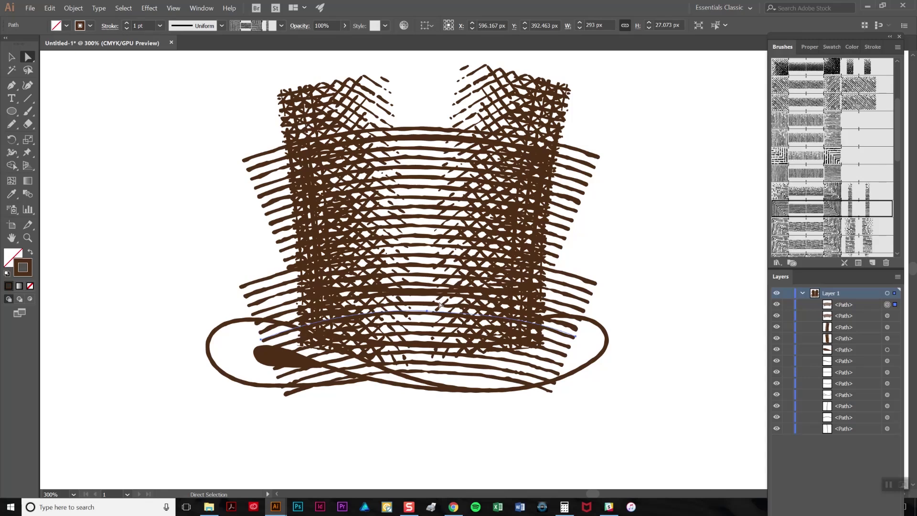
Deselect all artwork so no hatch stroke stays selected
key(v)
key(ctrl+shift+a)
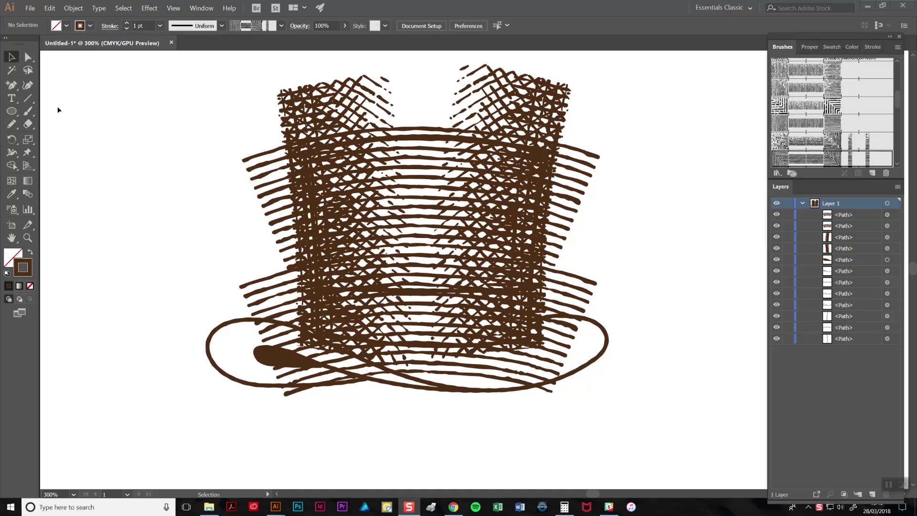
Move the four hatch strokes onto a new Layer 2, collapse Layer 1, and hide Layer 2
click(352, 123)
shift+click(510, 119)
shift+click(569, 235)
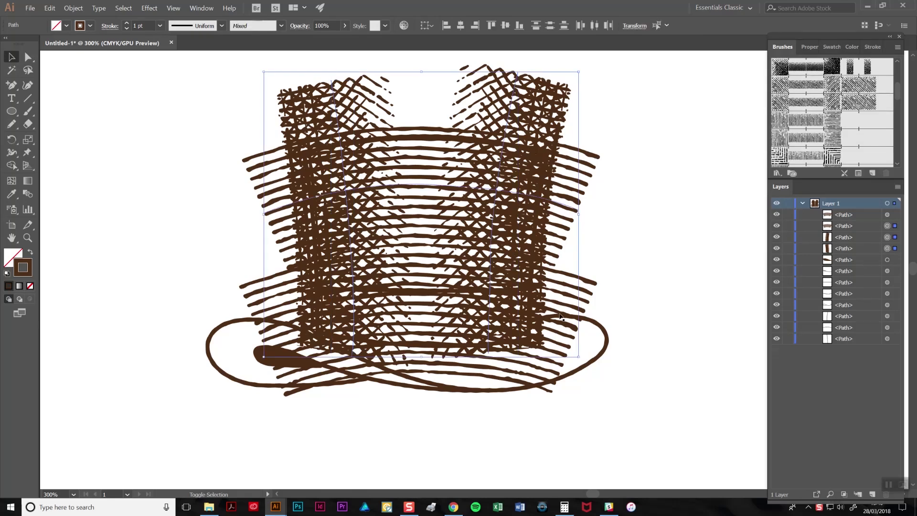
shift+click(556, 329)
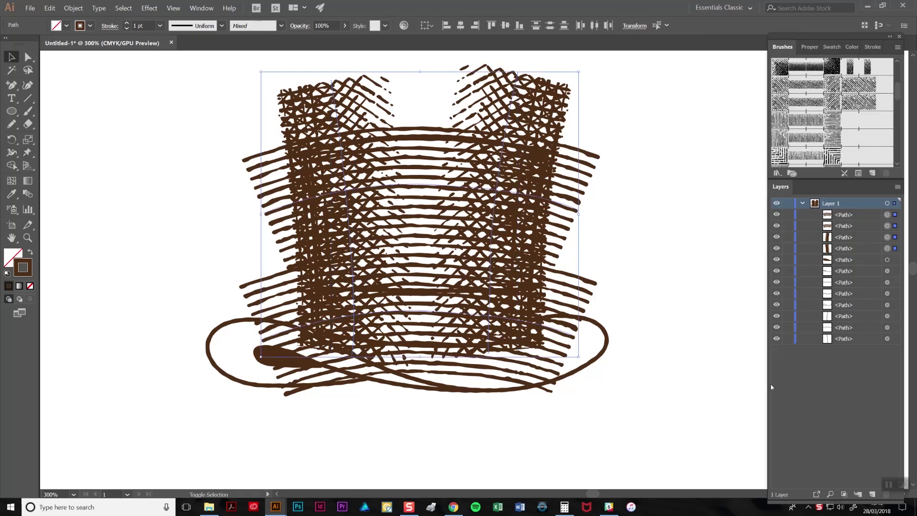
click(871, 495)
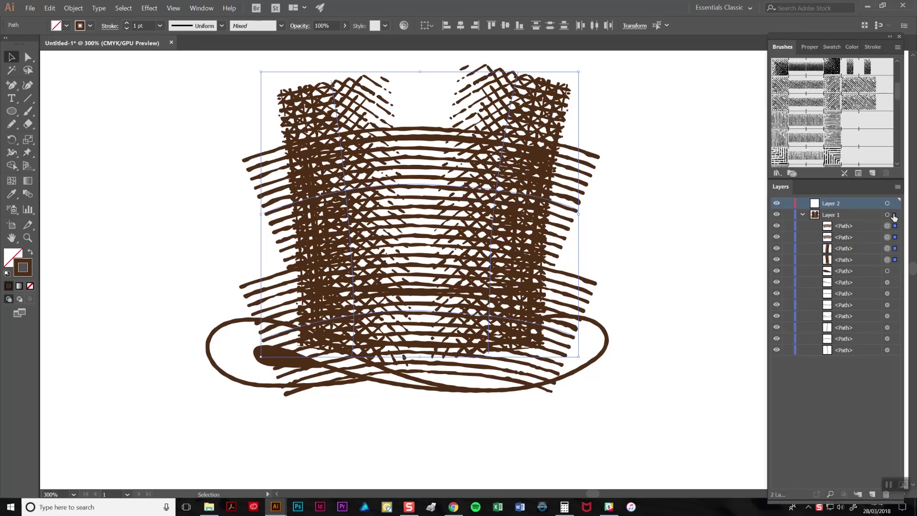
drag(895, 215, 895, 204)
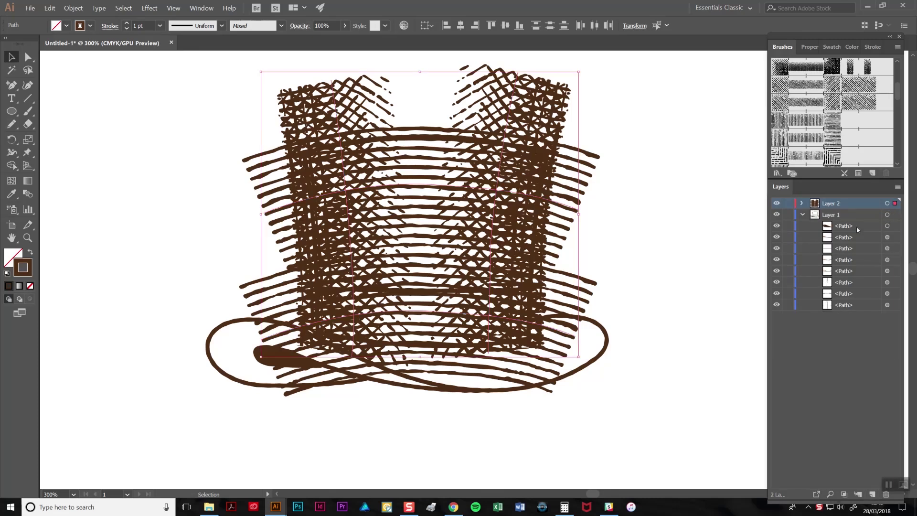
click(803, 215)
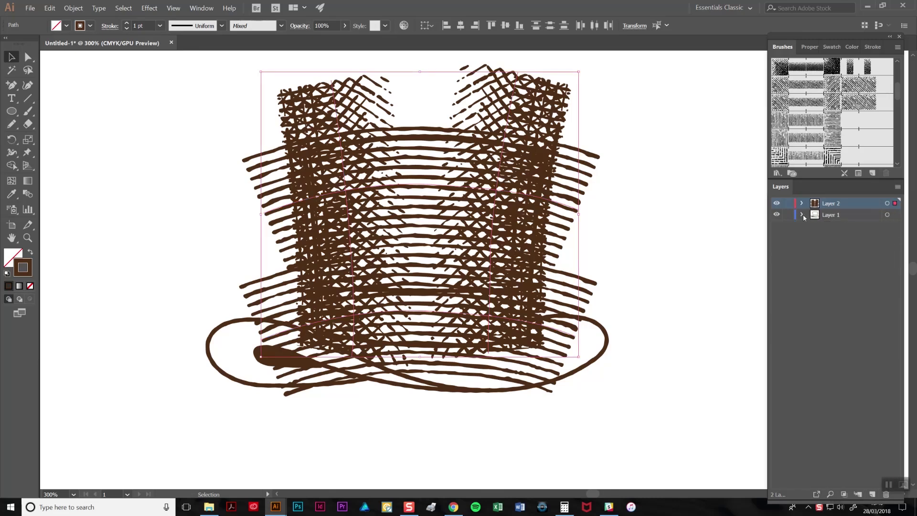
click(777, 204)
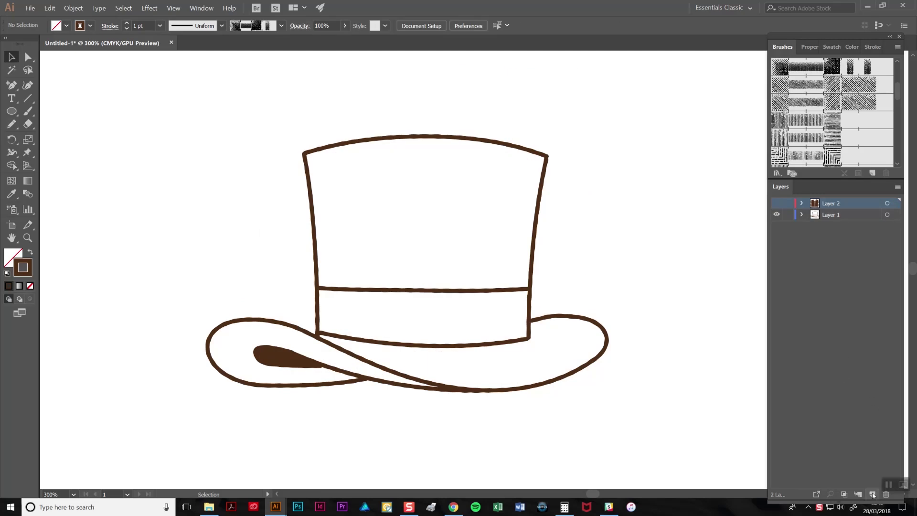
Add Layer 3, lock Layer 1 with the hat outline, and make Layer 3 the active layer
click(873, 495)
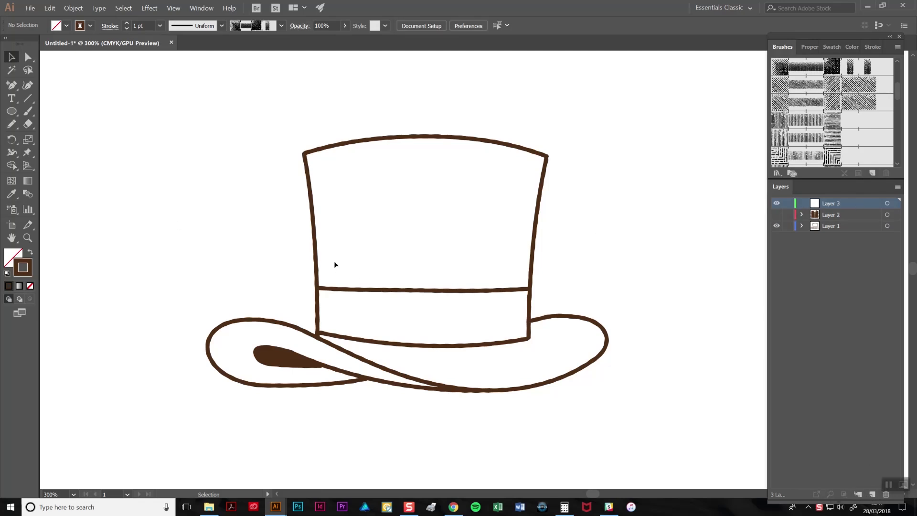
key(p)
click(788, 227)
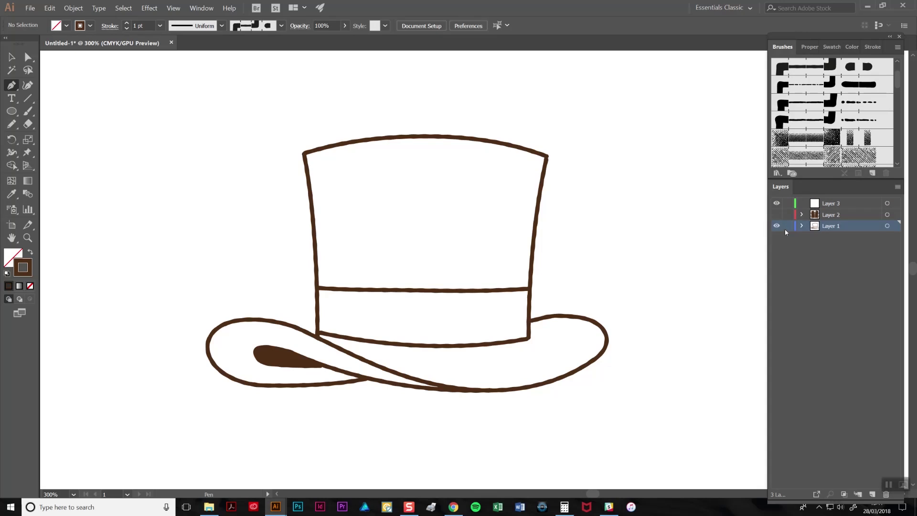
click(789, 227)
click(851, 205)
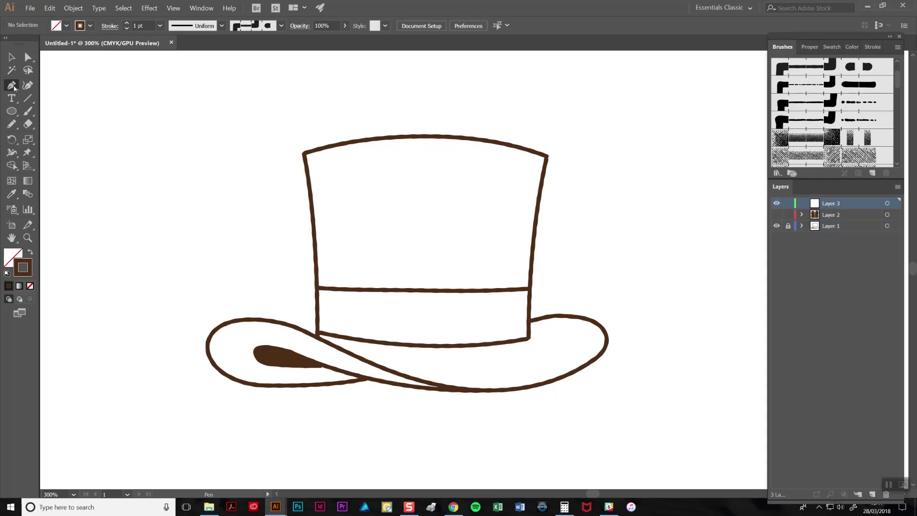
Pen a closed path from the crown's lower-left corner, over its curved top, down to the band line
click(316, 288)
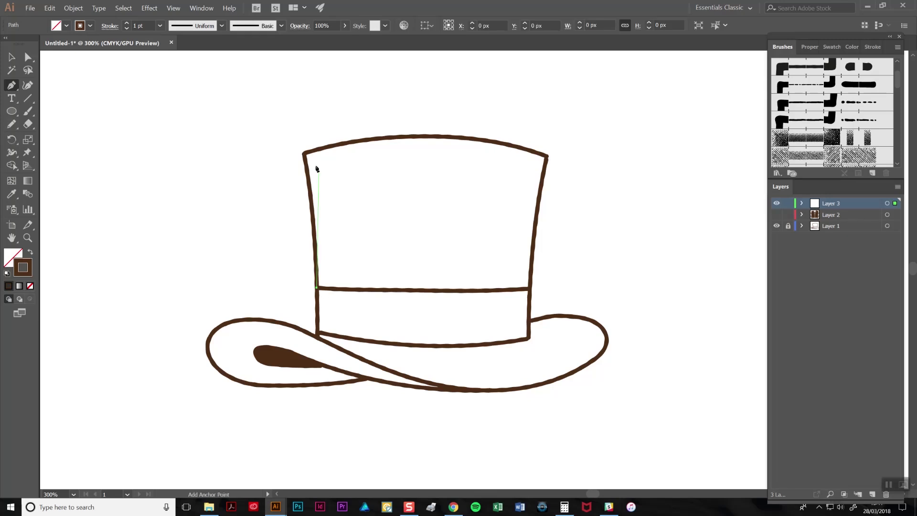
drag(304, 154, 295, 122)
drag(547, 157, 659, 203)
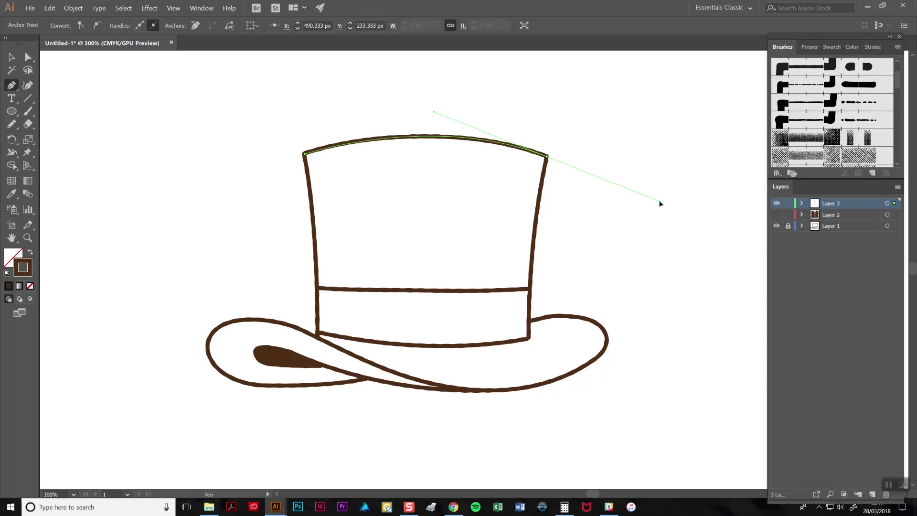
click(547, 156)
drag(529, 288, 530, 330)
drag(317, 288, 229, 280)
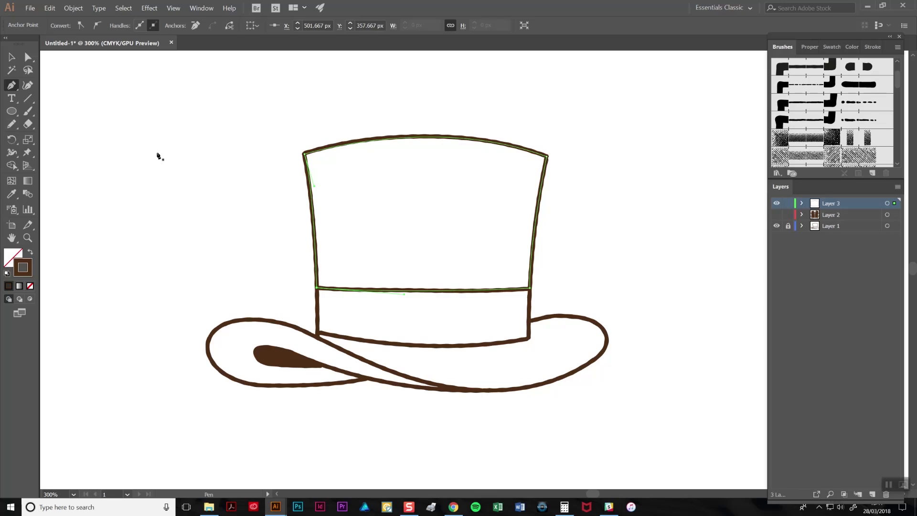
click(11, 57)
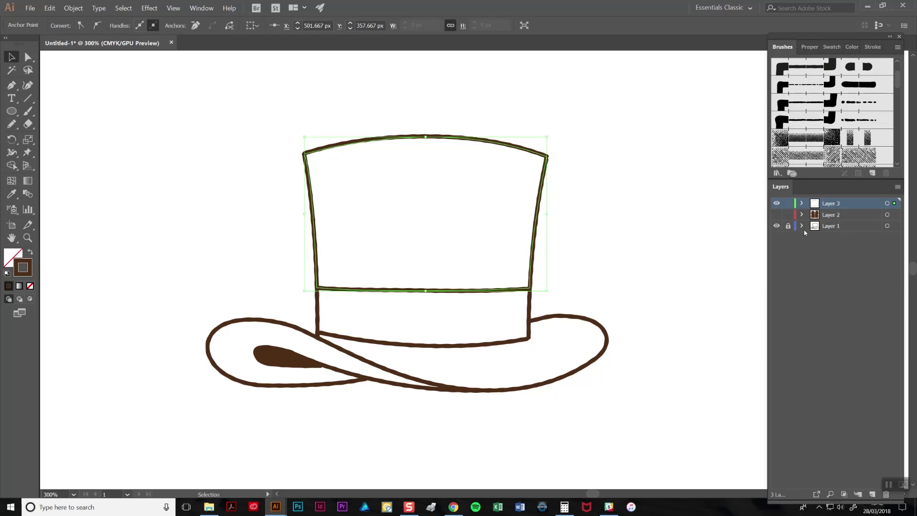
Show Layer 2's hatching, select it with the Layer 3 crown path, and make a clipping mask
click(776, 215)
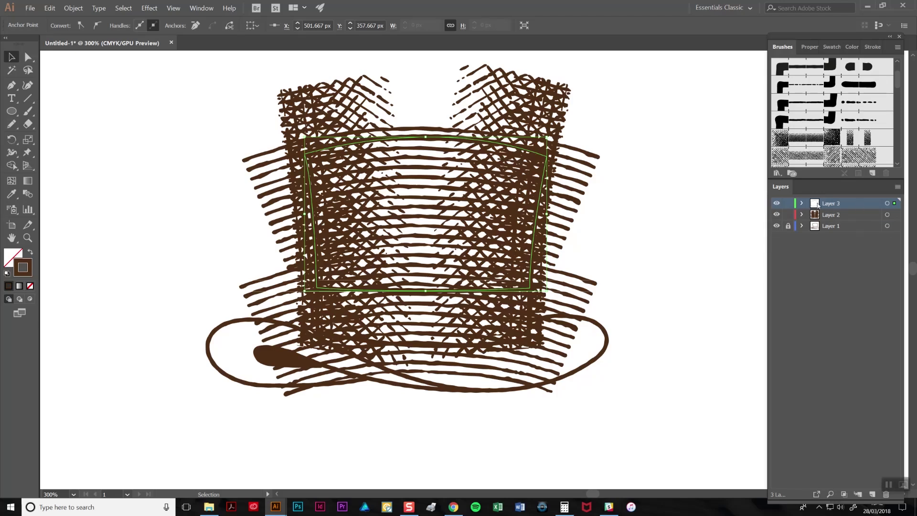
click(887, 204)
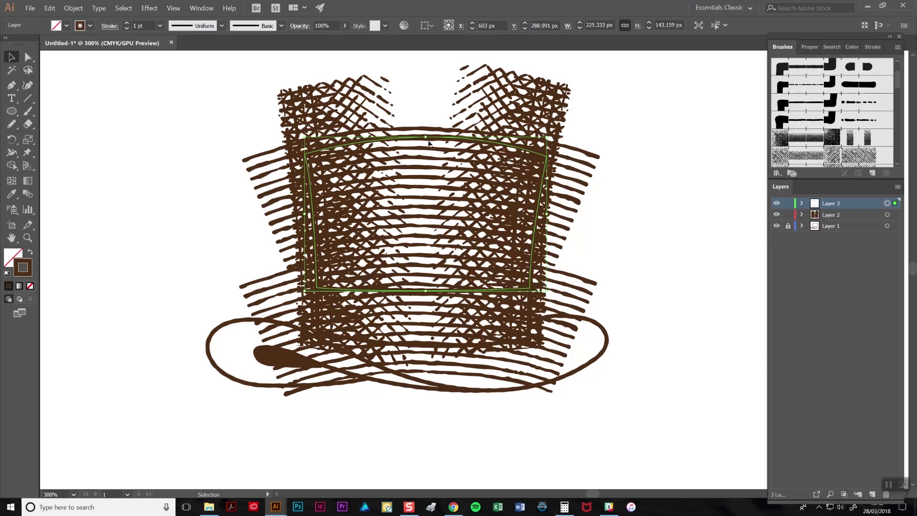
shift+click(888, 215)
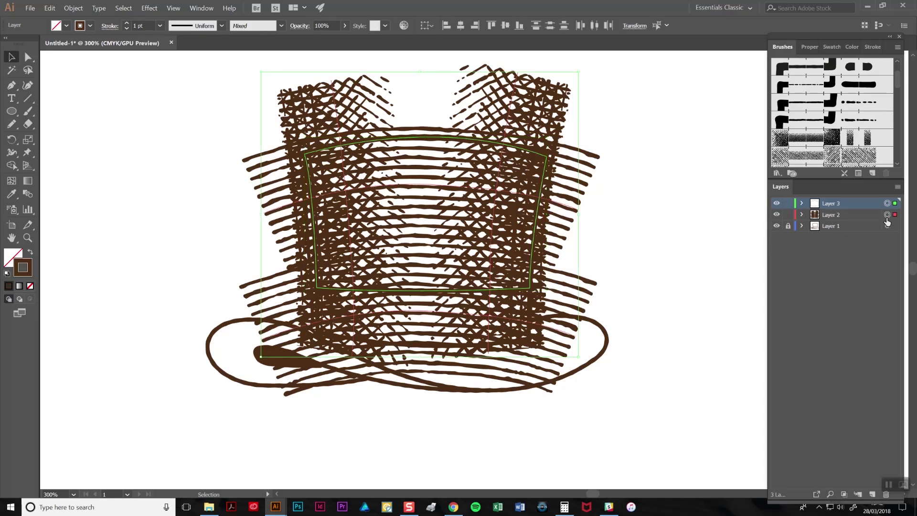
click(73, 8)
mouse_move(120, 277)
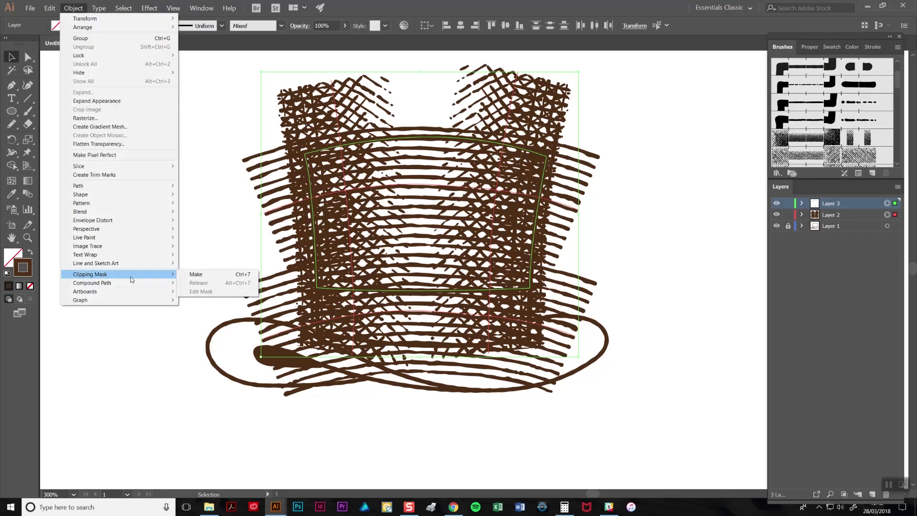
click(196, 275)
click(185, 254)
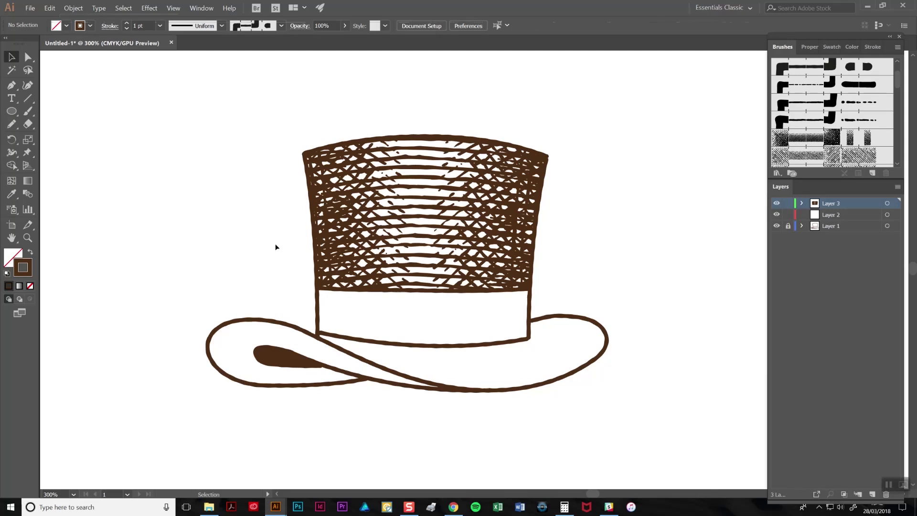
key(a)
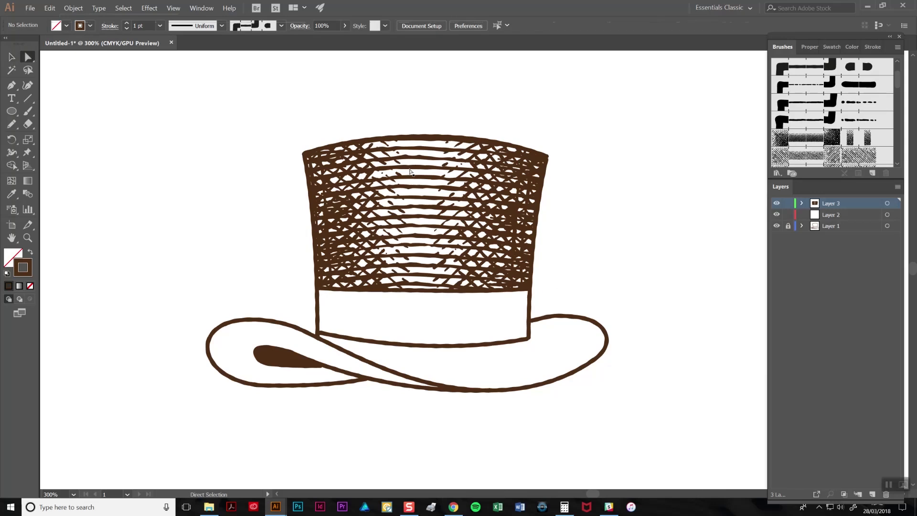
mouse_move(410, 170)
mouse_down()
mouse_move(418, 186)
mouse_move(417, 163)
mouse_move(444, 200)
mouse_up()
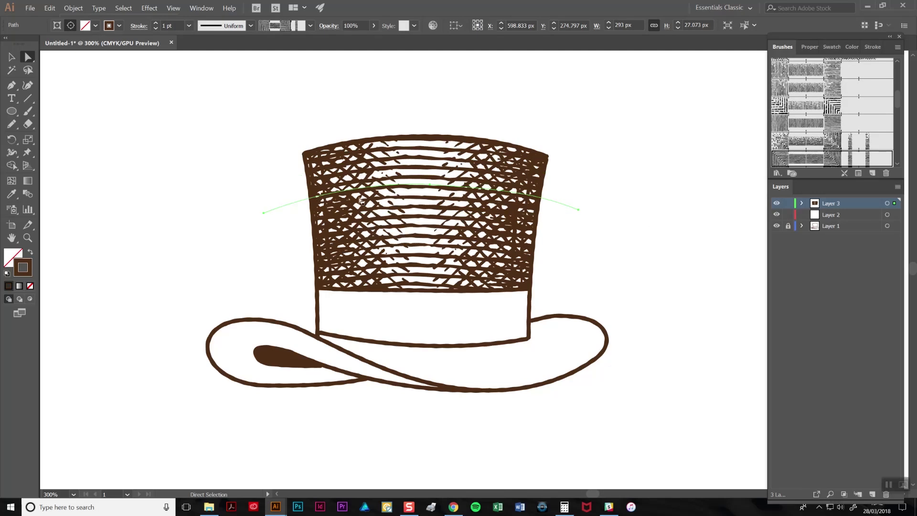
click(510, 396)
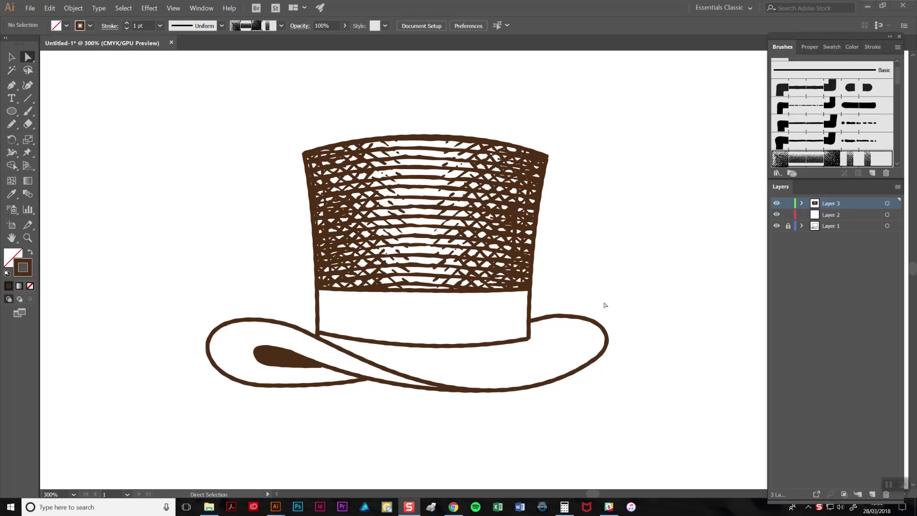
Paint a crosshatch brush stroke across the brim and band, then move it down about 30 px
click(28, 110)
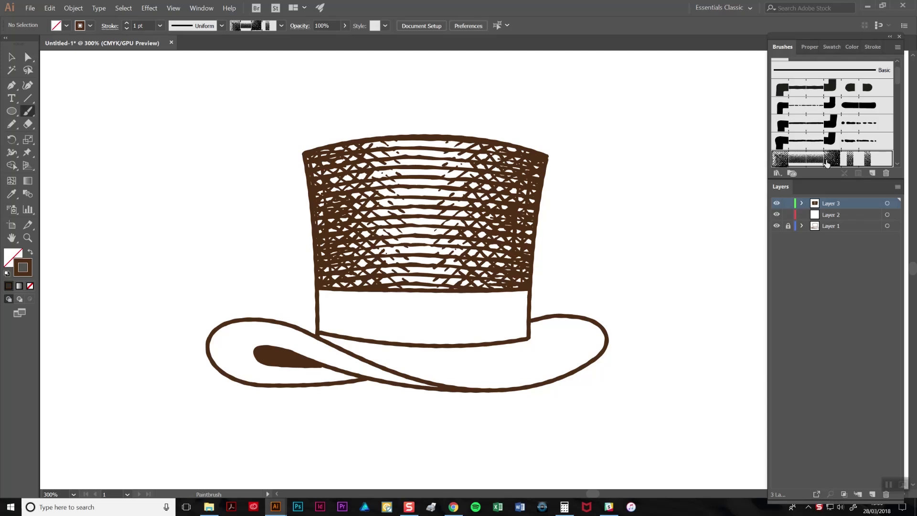
mouse_move(650, 291)
mouse_down()
mouse_move(492, 346)
mouse_move(404, 347)
mouse_move(282, 335)
mouse_up()
key(a)
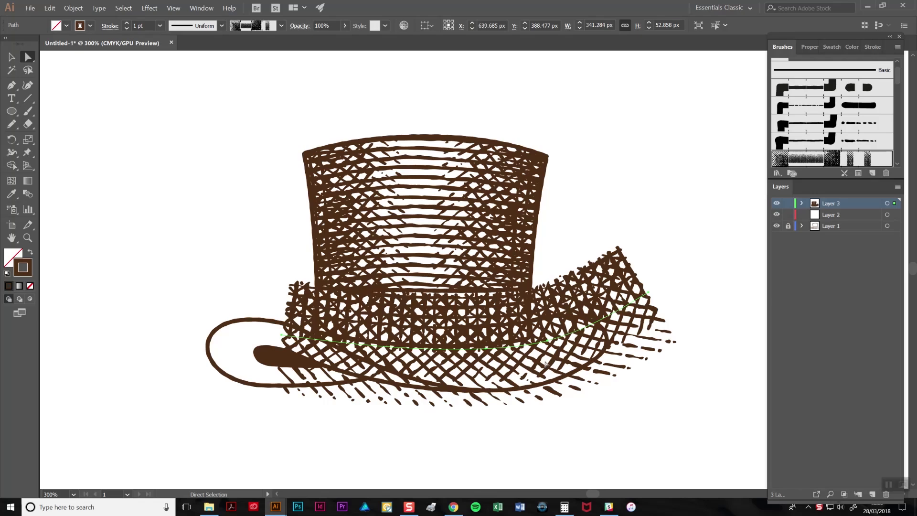
click(546, 374)
click(561, 332)
key(v)
drag(565, 321, 565, 336)
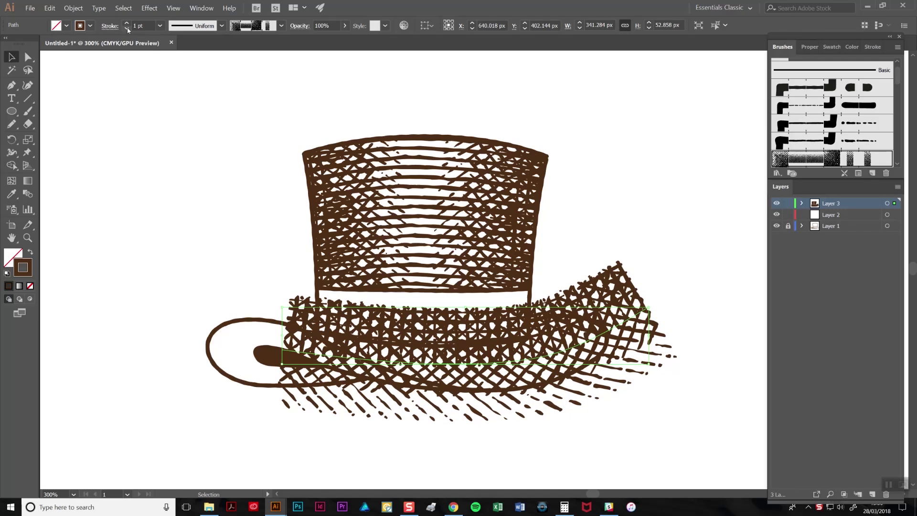
Set the brim hatch stroke's weight to 0.75 pt
click(160, 26)
click(157, 66)
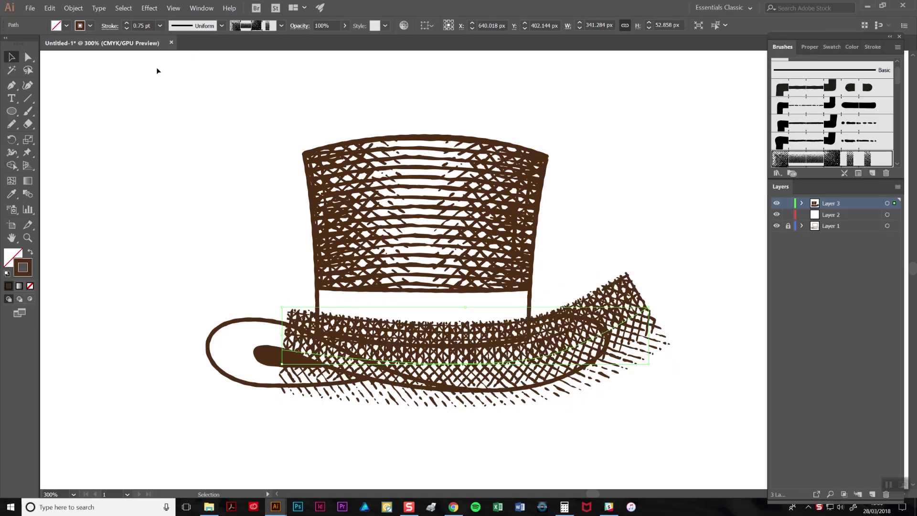
drag(507, 349, 508, 356)
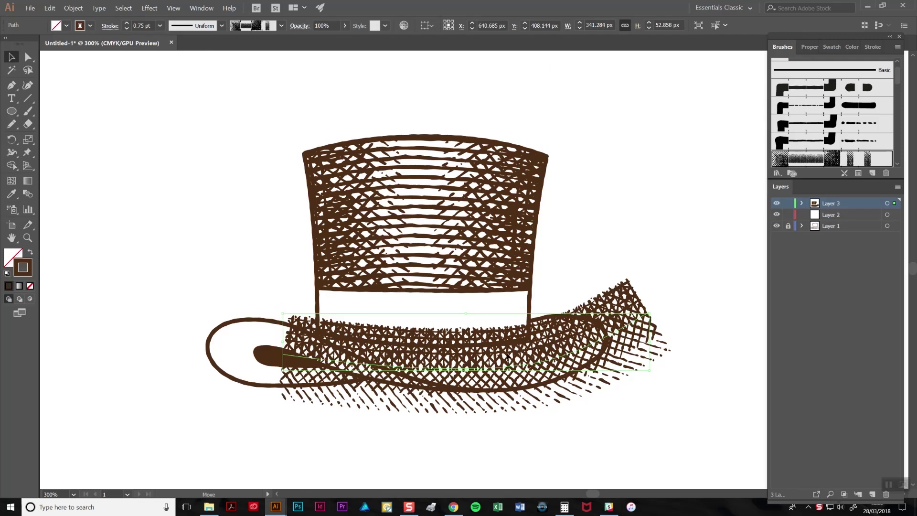
key(ctrl+z)
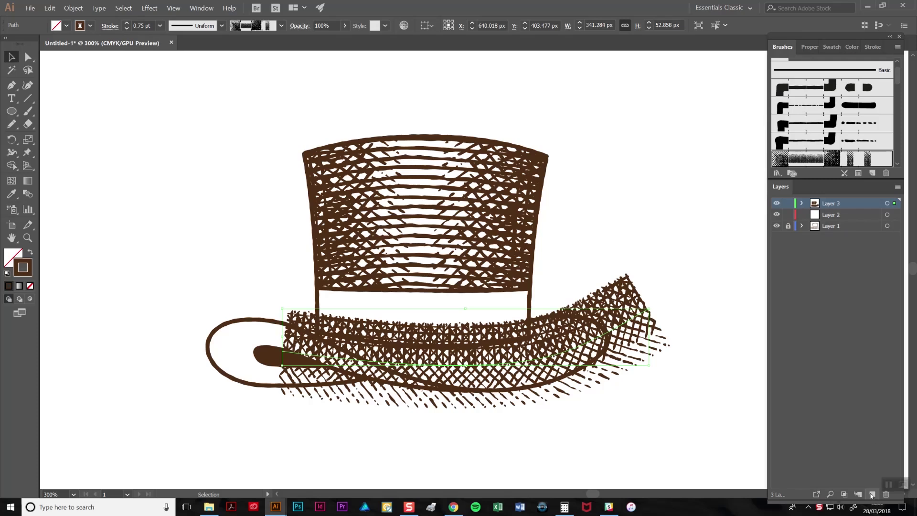
Add a new empty layer, hide the hatching layer, and pencil an outline around the brim
click(873, 495)
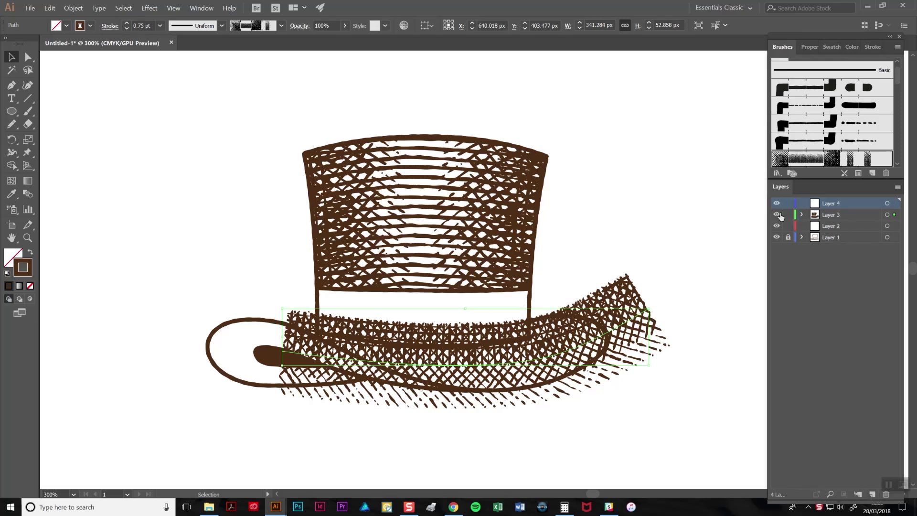
click(777, 215)
key(n)
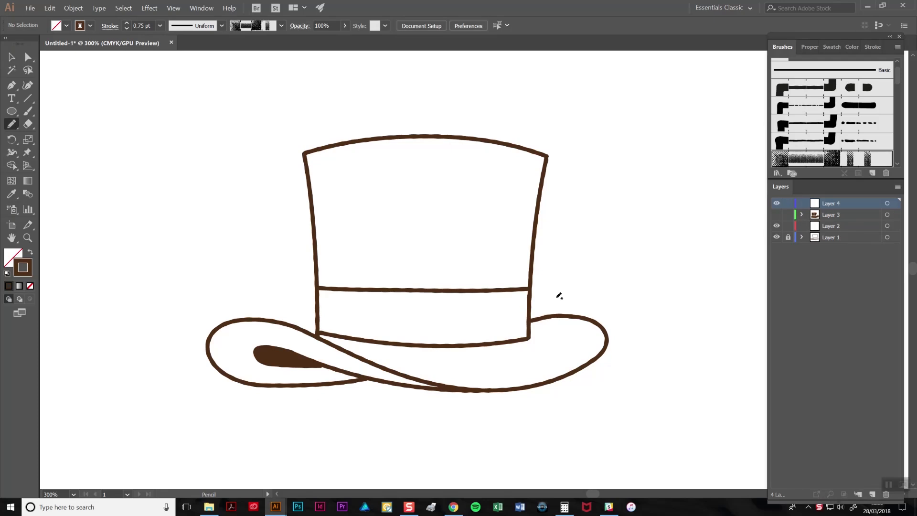
mouse_move(532, 320)
mouse_down()
mouse_move(579, 315)
mouse_move(607, 329)
mouse_move(606, 344)
mouse_move(556, 379)
mouse_move(484, 390)
mouse_move(422, 381)
mouse_move(320, 333)
mouse_move(497, 342)
mouse_move(523, 339)
mouse_move(531, 319)
mouse_up()
Select the outline's anchors along the band's bottom edge and show the hatching layer again
key(a)
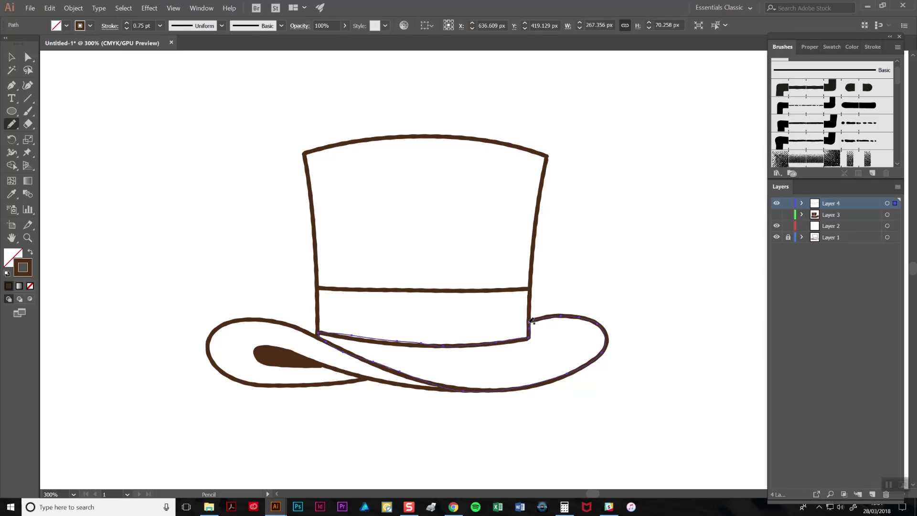
click(353, 336)
click(402, 344)
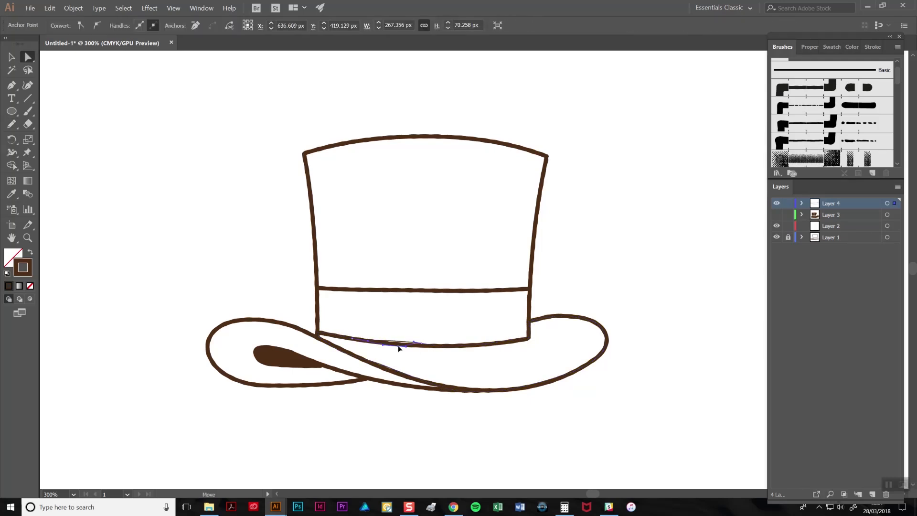
click(419, 344)
click(426, 344)
click(776, 214)
Select the brim outline with the hatched brim stroke and make a clipping mask
key(v)
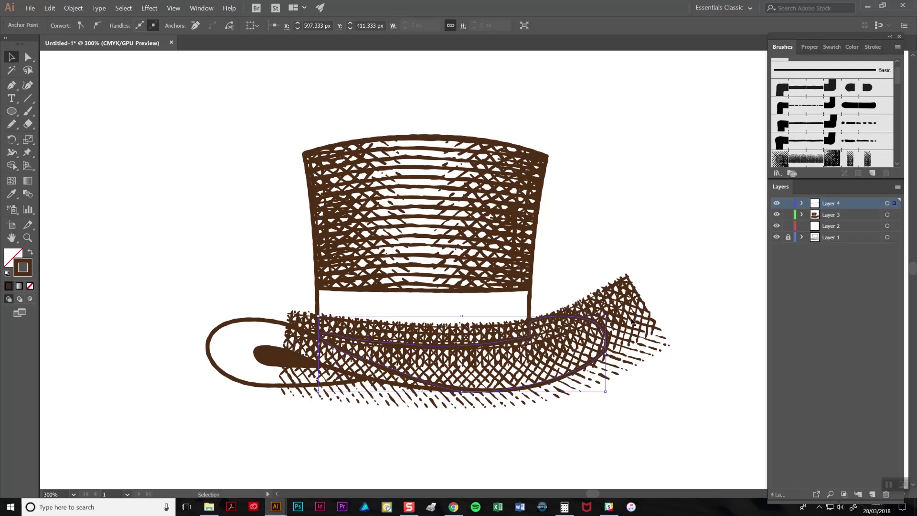
shift+click(632, 320)
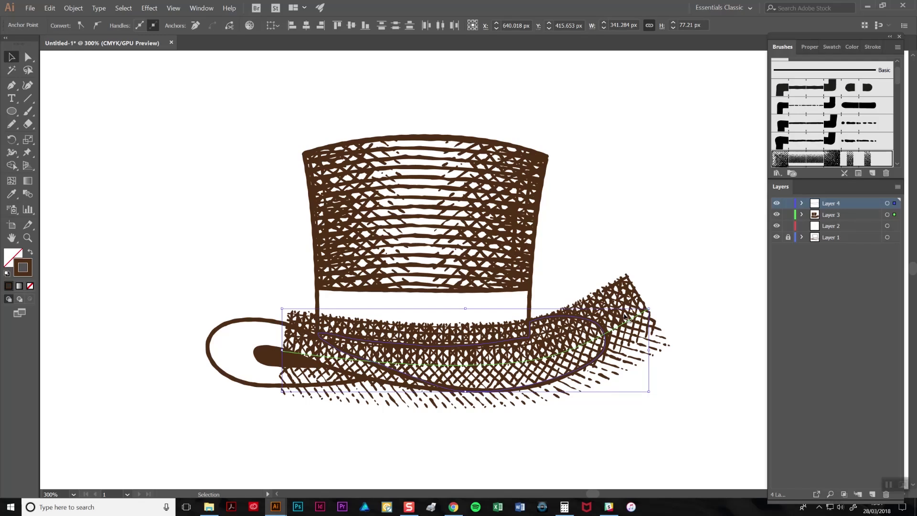
click(73, 8)
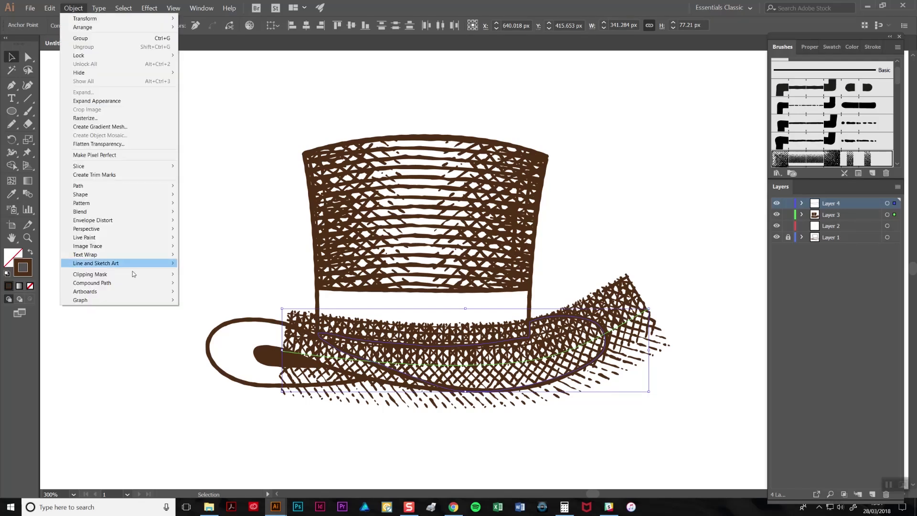
mouse_move(153, 279)
click(192, 276)
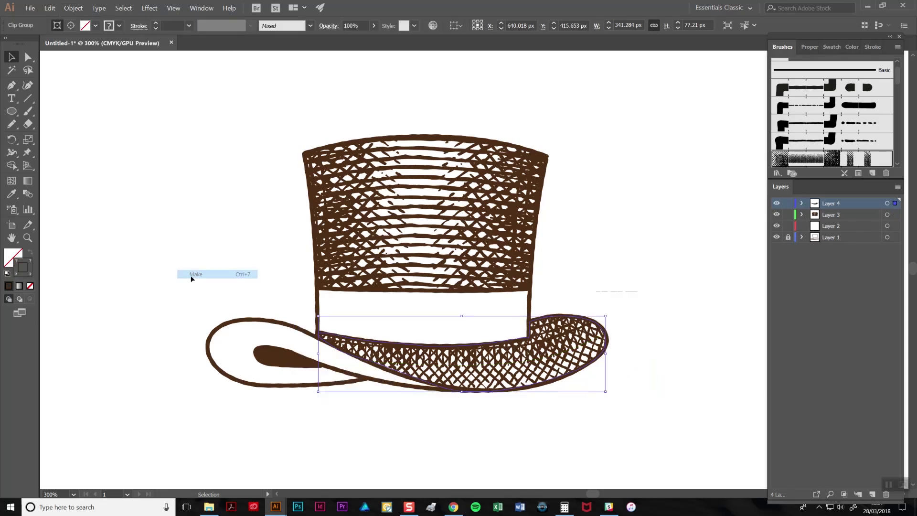
click(626, 328)
Drag the mask outline's anchors so it hugs the band's underside and the brim edge
key(a)
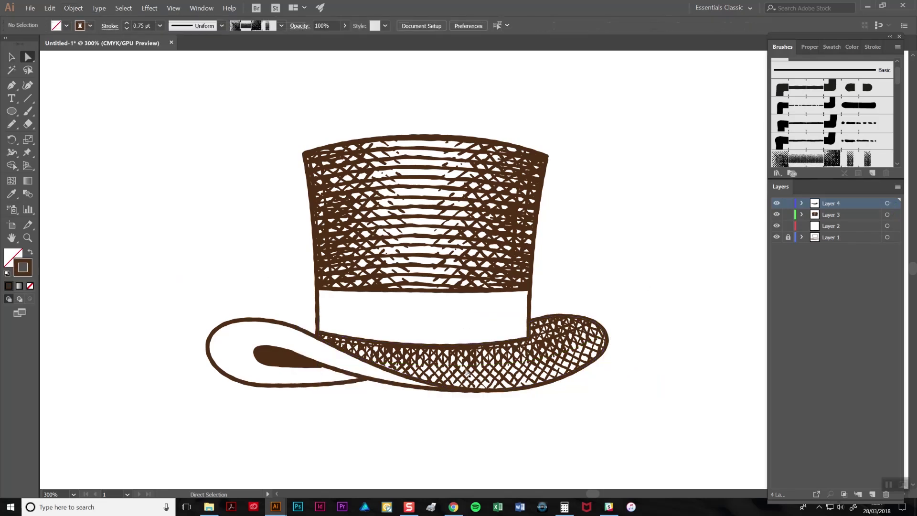
click(386, 354)
drag(283, 353, 283, 360)
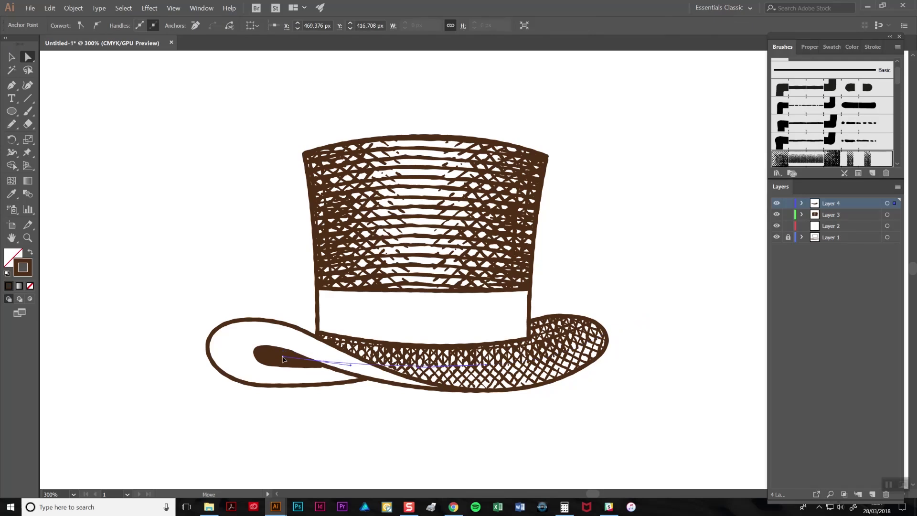
mouse_move(487, 367)
mouse_down()
mouse_move(527, 364)
mouse_move(420, 384)
mouse_up()
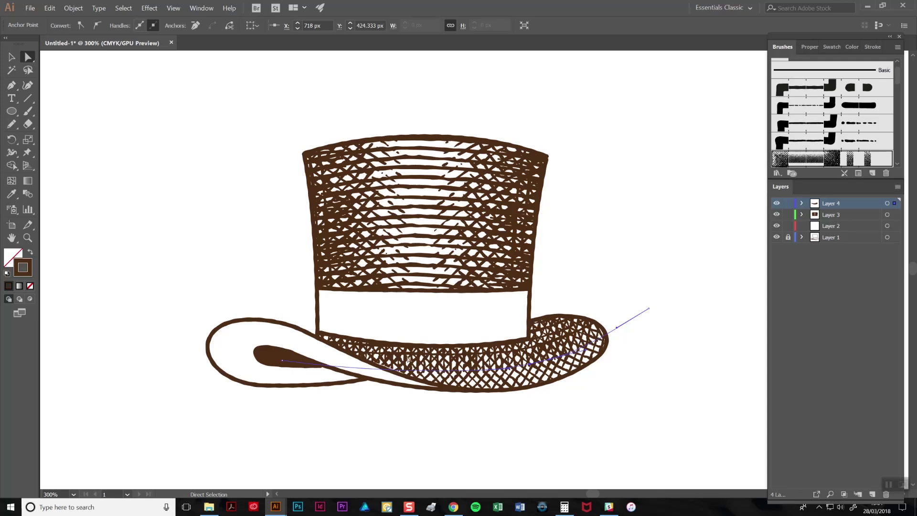
click(390, 371)
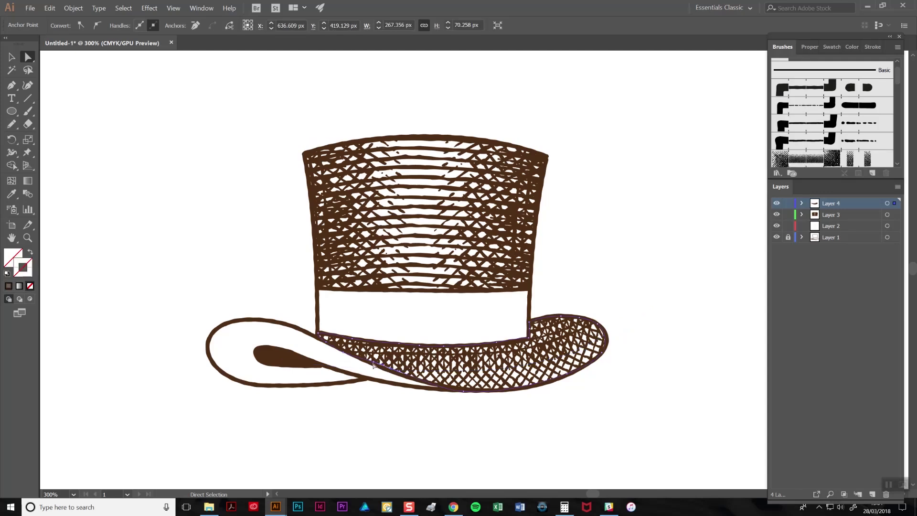
drag(378, 368, 375, 371)
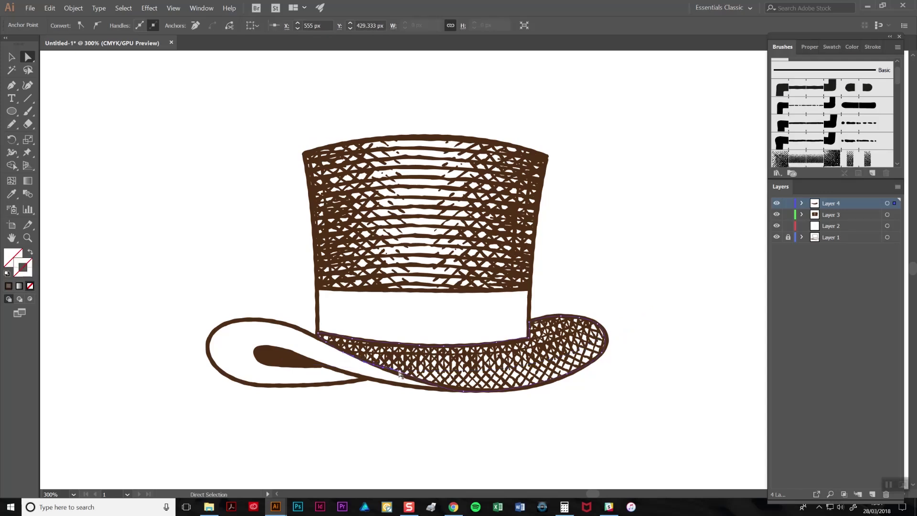
click(465, 370)
Paint an FV_Light_Vertical brush stroke across the hat band and select its anchor points
click(462, 411)
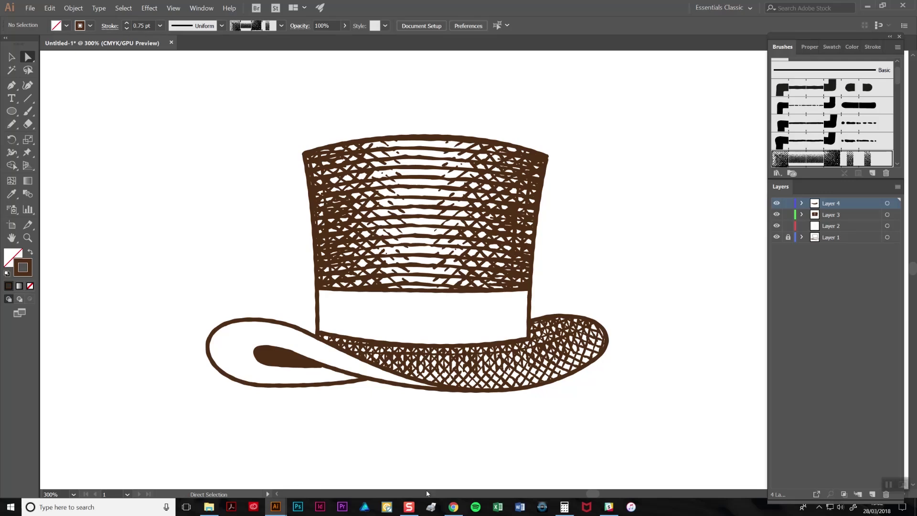
click(409, 510)
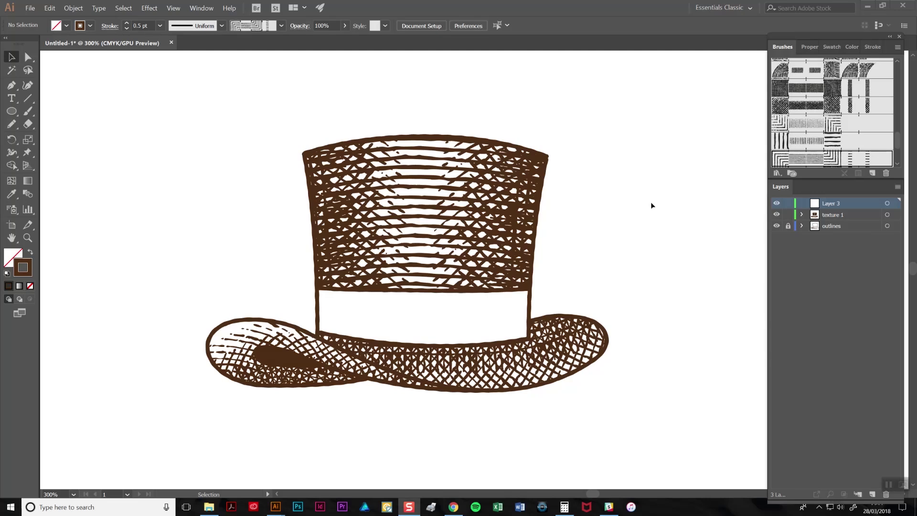
click(28, 113)
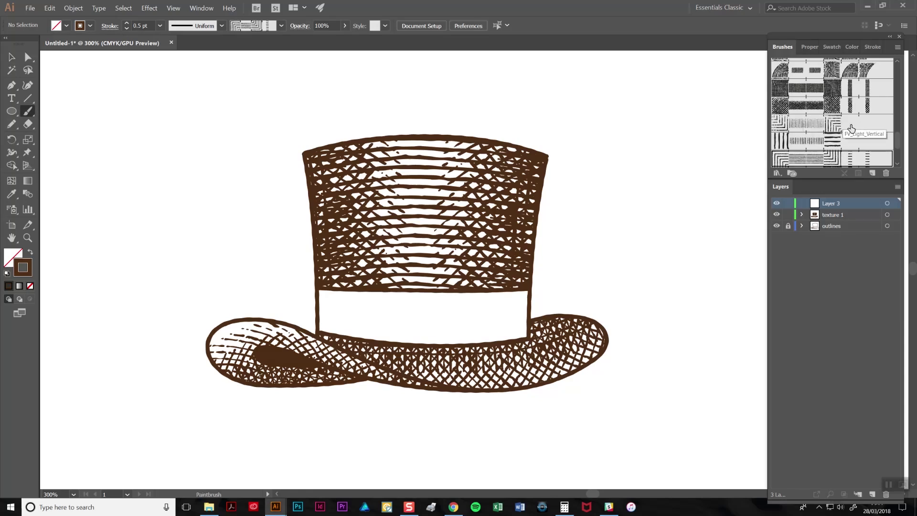
click(831, 125)
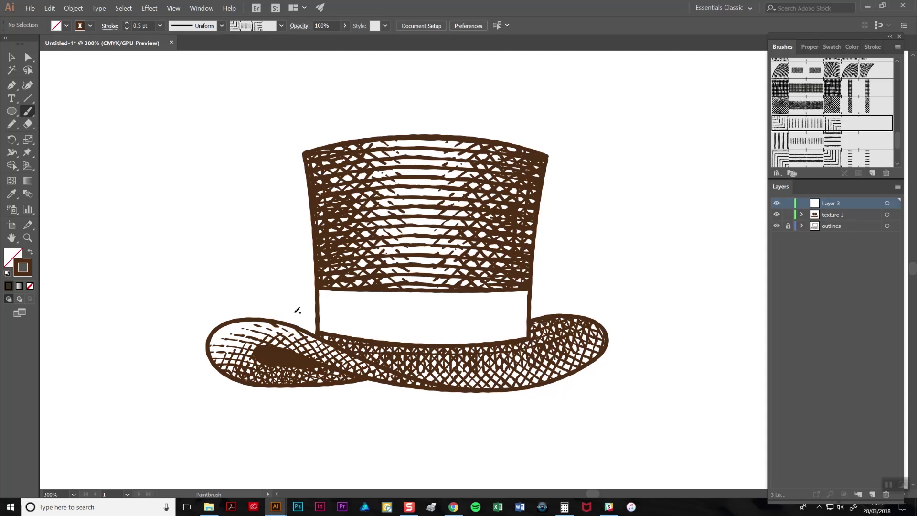
drag(519, 313, 552, 307)
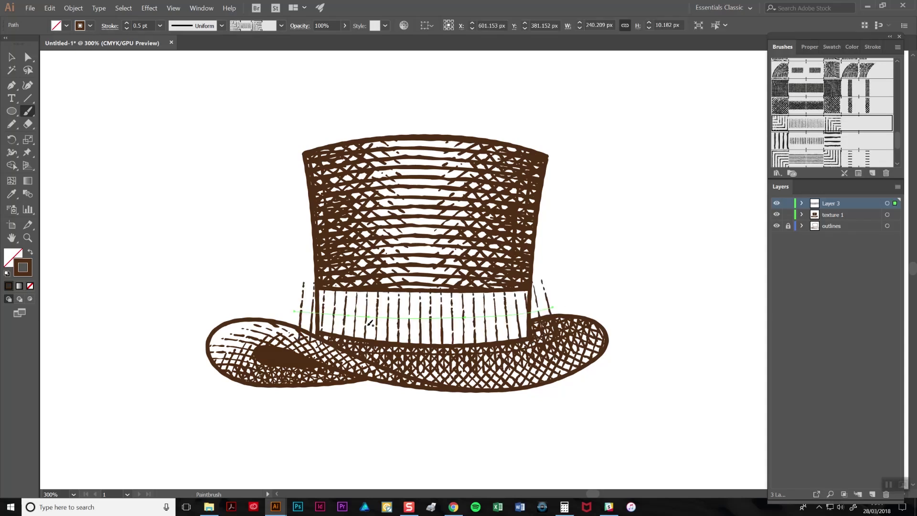
key(a)
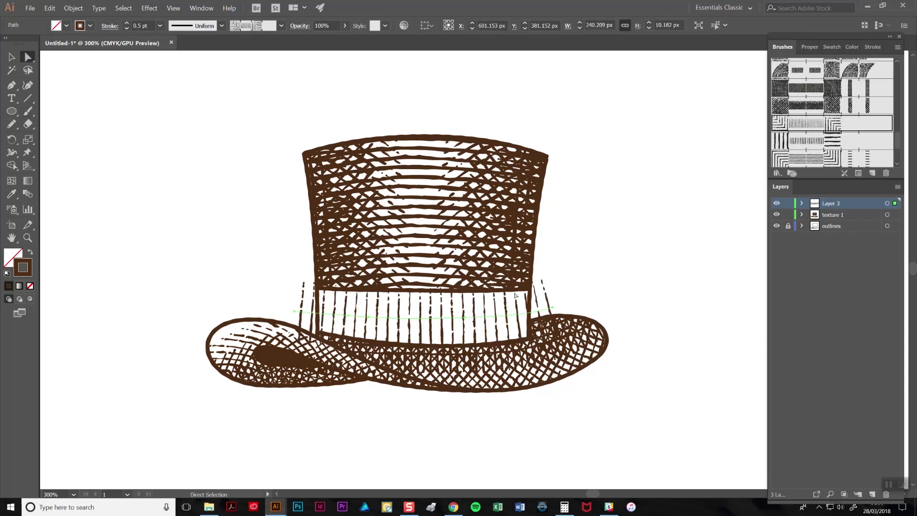
click(553, 308)
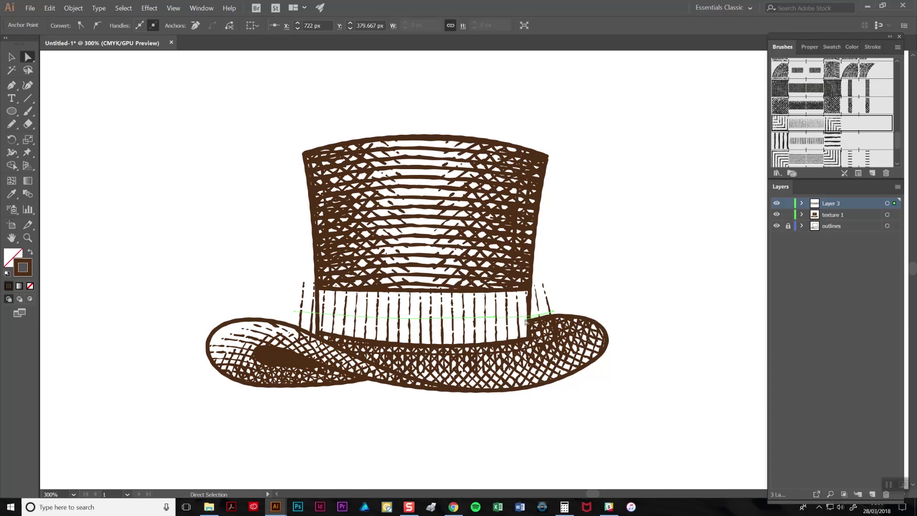
click(372, 318)
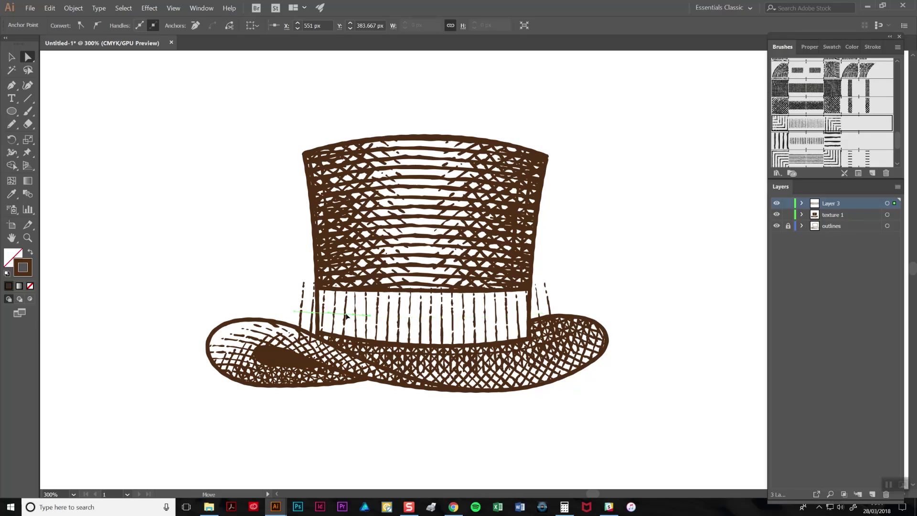
Paint a grid corner pattern brush stroke along the left part of the hat band
click(316, 314)
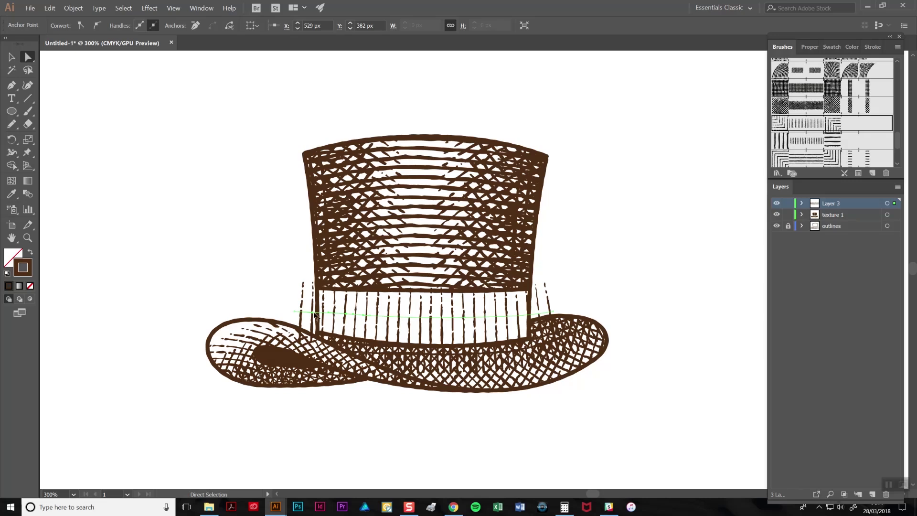
click(386, 331)
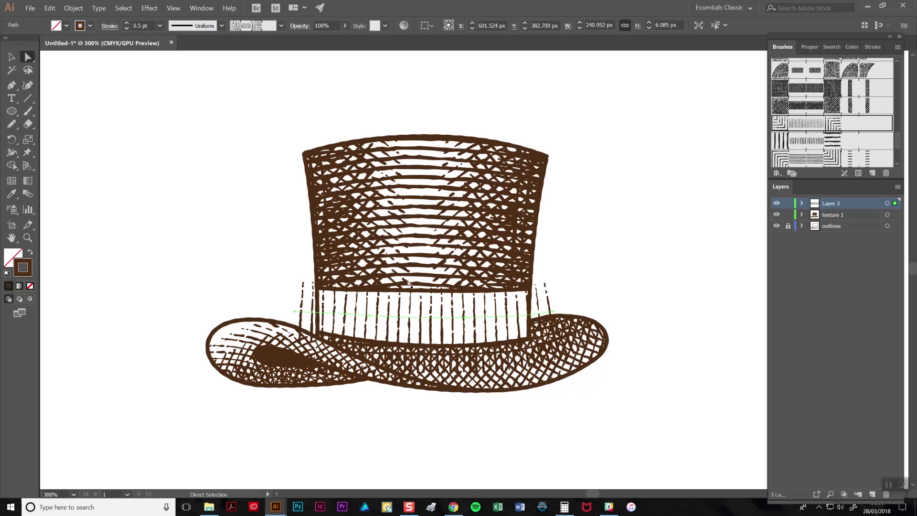
click(12, 57)
click(77, 107)
click(27, 111)
click(834, 159)
drag(284, 304, 294, 306)
drag(389, 308, 361, 320)
Smooth the grid stroke's shape, lower its left end, and nudge it left
key(a)
key(ctrl+z)
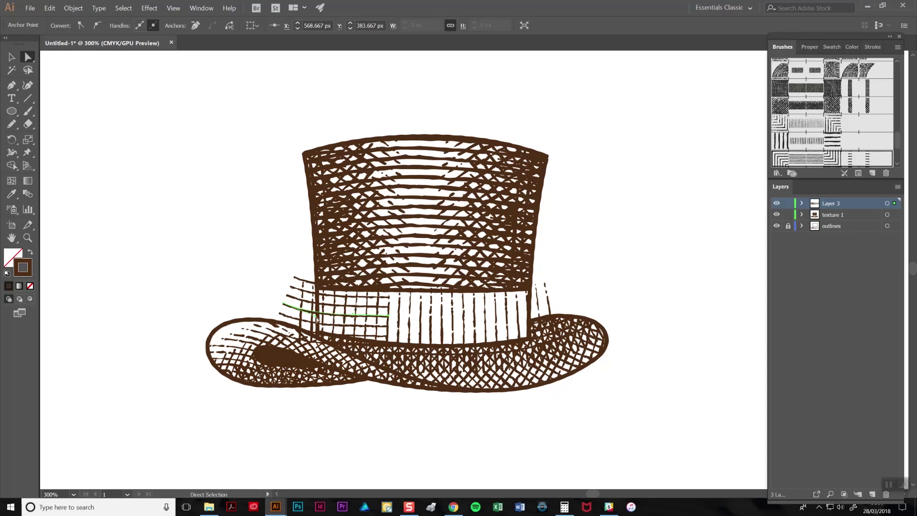
key(ctrl+z)
drag(285, 306, 314, 320)
click(381, 330)
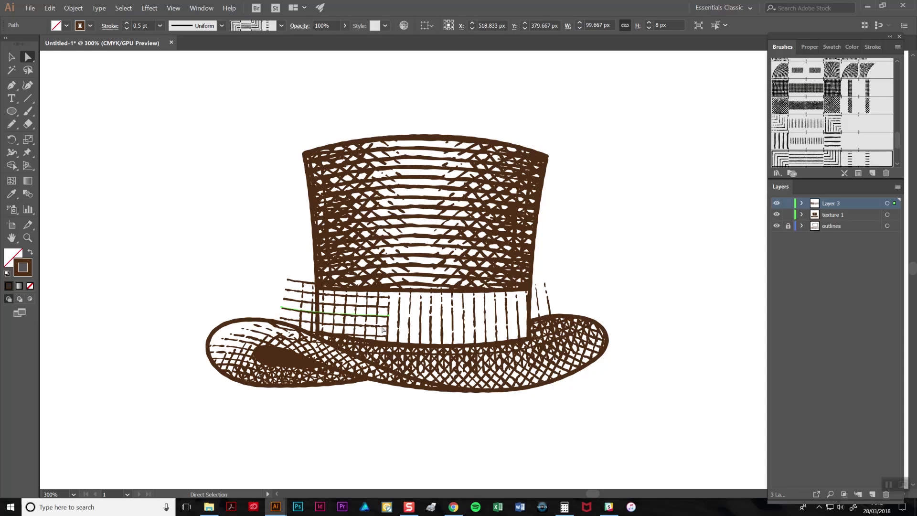
drag(381, 329, 398, 330)
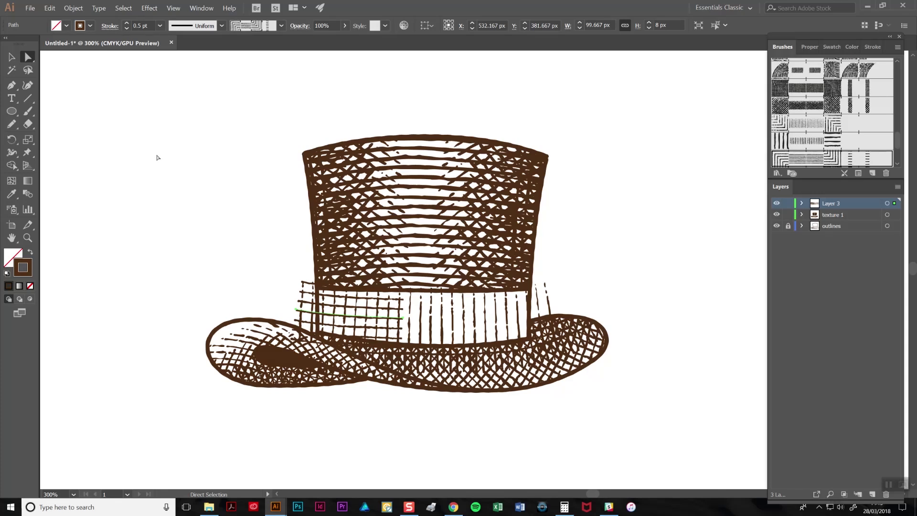
Paint a diagonal hatch brush stroke vertically down the crown's left side and nudge it right
click(181, 184)
drag(897, 141, 899, 154)
click(854, 123)
key(b)
drag(340, 375, 338, 179)
key(a)
click(342, 235)
drag(352, 319, 357, 317)
Paint a second hatch stroke with a different brush down the hat's left side, extending both ends
key(b)
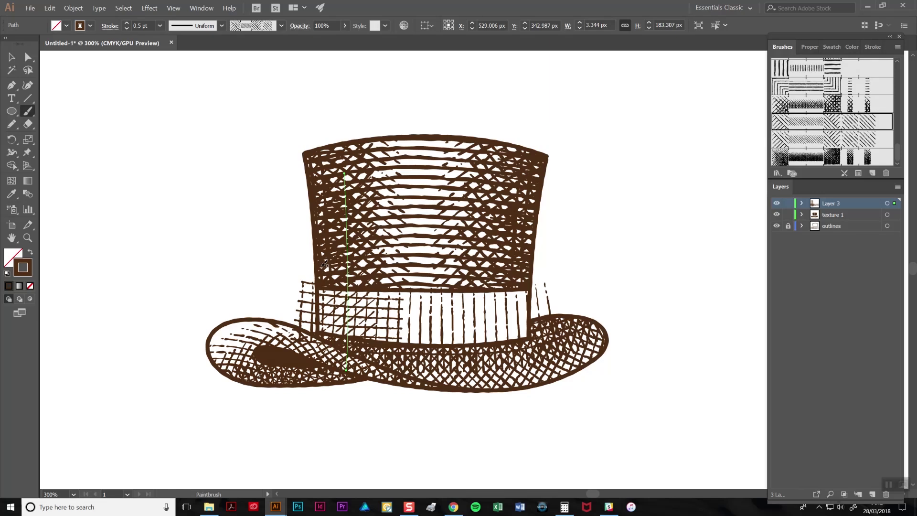
key(a)
click(633, 180)
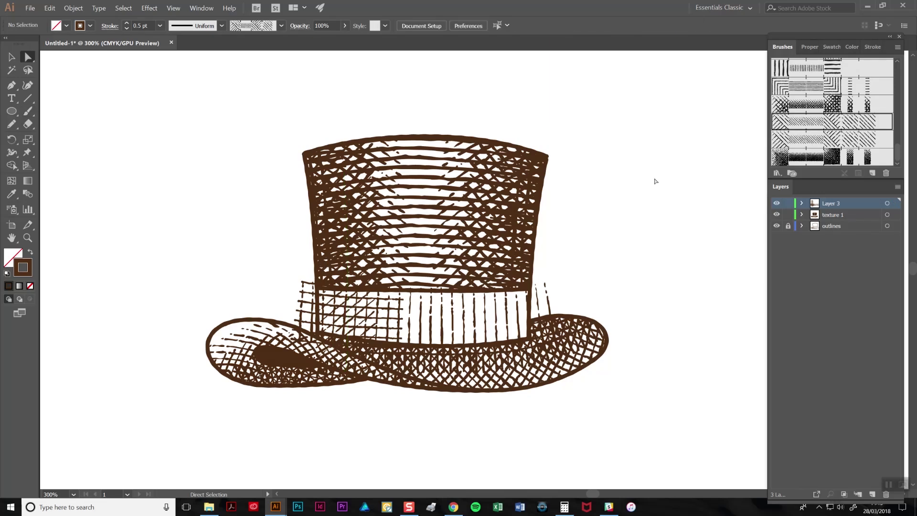
click(787, 143)
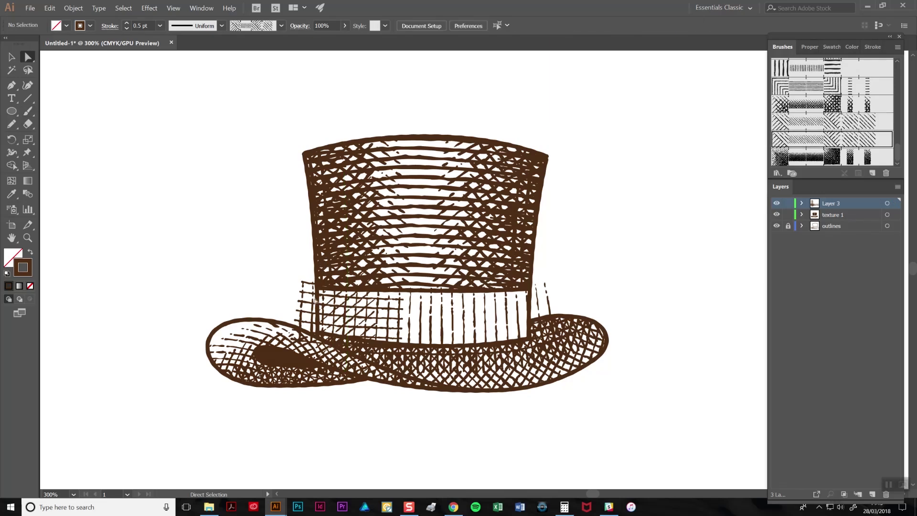
key(b)
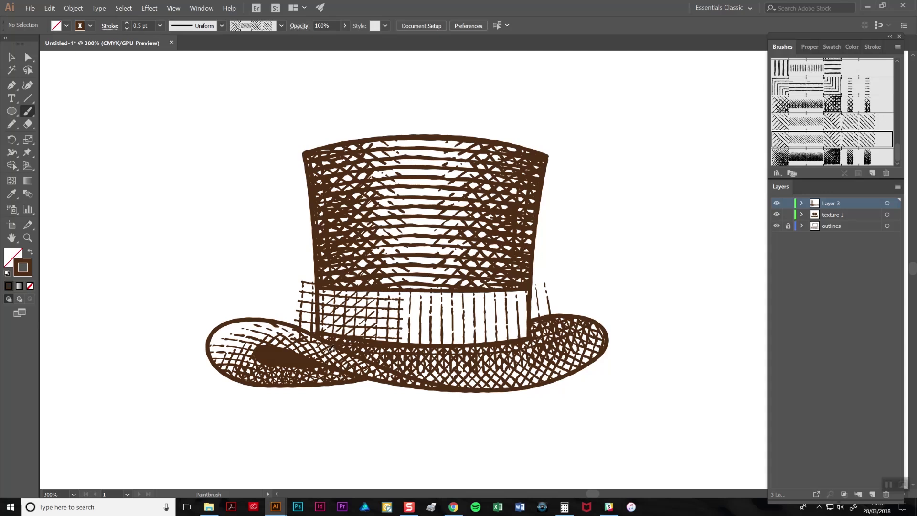
drag(335, 231, 326, 361)
key(a)
click(335, 230)
drag(335, 230, 330, 195)
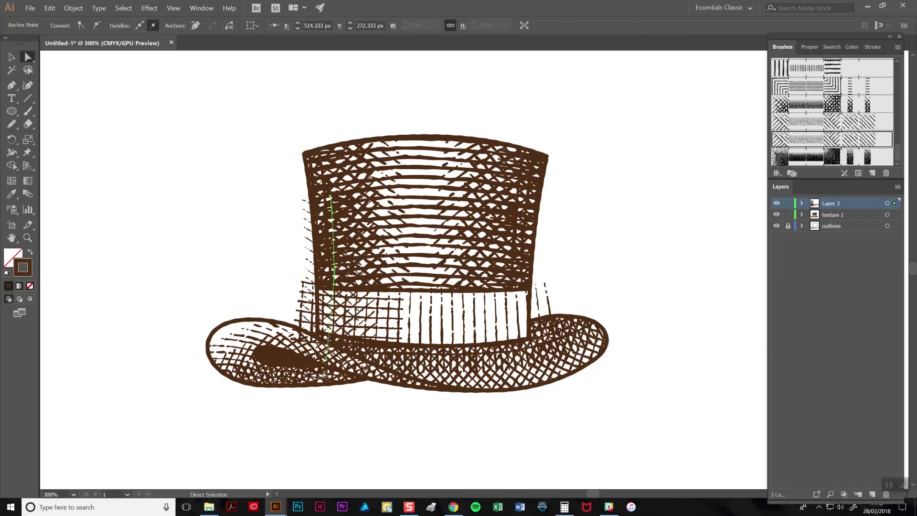
drag(326, 361, 331, 376)
click(661, 240)
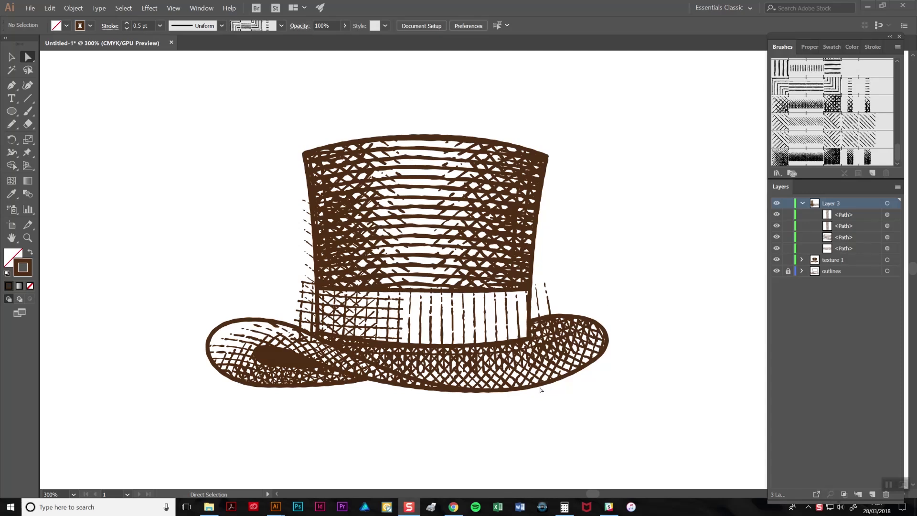
Collapse Layer 3, pick the Pencil, and add a new empty Layer 4 on top
click(803, 203)
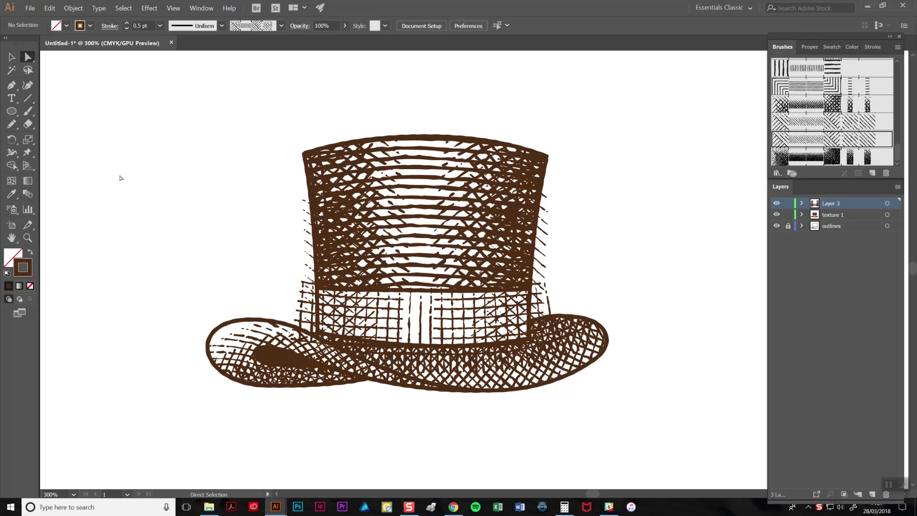
click(12, 125)
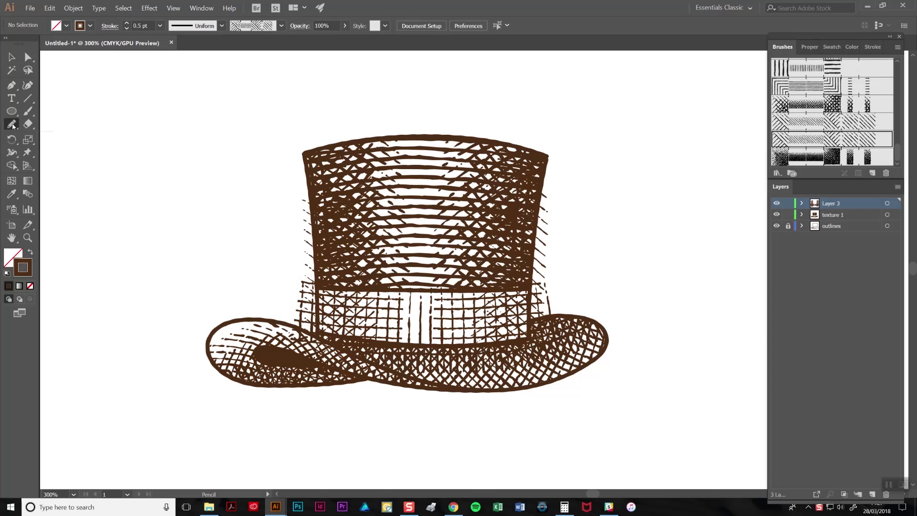
click(873, 495)
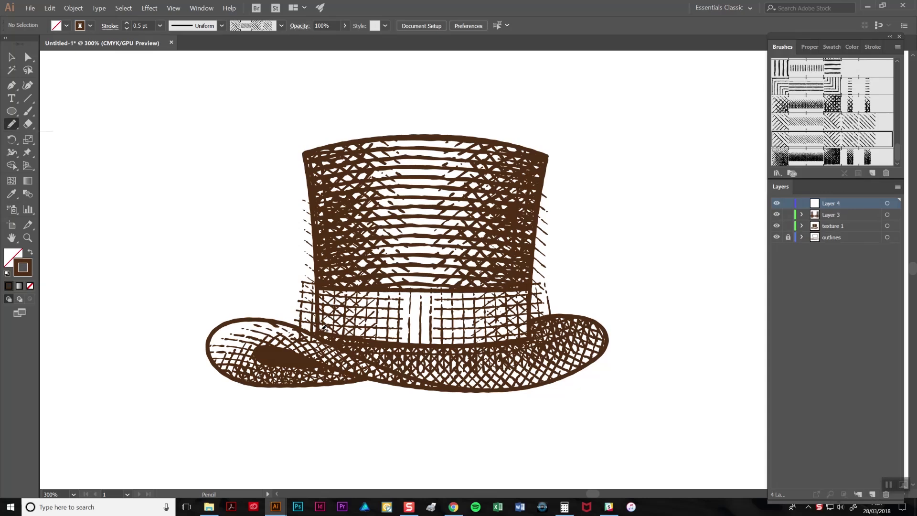
Trace the hat band's outline with the Pencil on Layer 4 and adjust its anchor points
mouse_move(320, 328)
mouse_down()
mouse_move(322, 287)
mouse_move(527, 285)
mouse_move(528, 326)
mouse_move(473, 342)
mouse_move(375, 345)
mouse_move(322, 331)
mouse_up()
key(a)
click(387, 344)
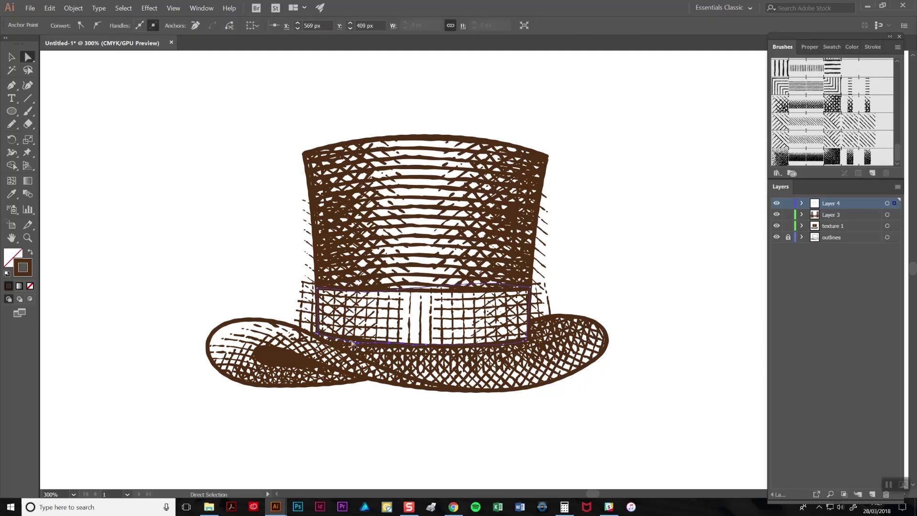
click(329, 336)
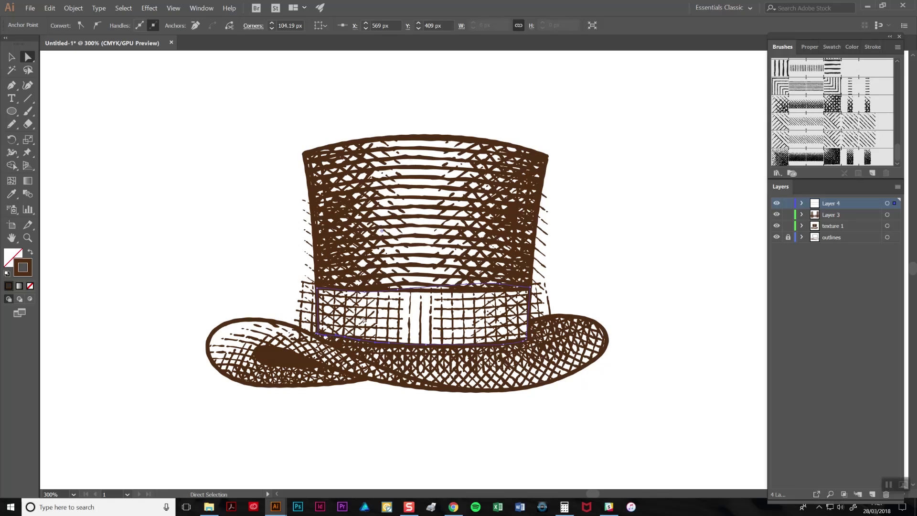
click(400, 290)
click(491, 285)
click(530, 289)
click(526, 294)
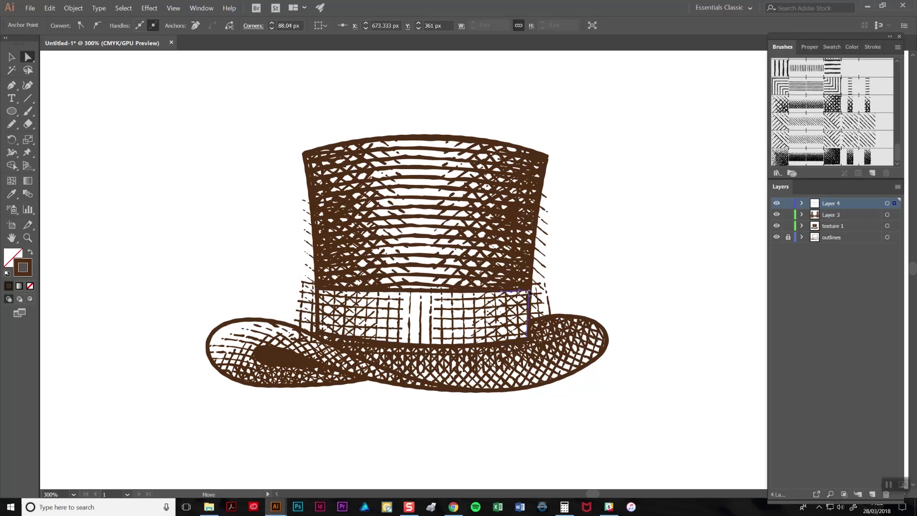
Select Layer 4 and Layer 3 together and make a clipping mask from them, then deselect
click(887, 203)
shift+click(887, 215)
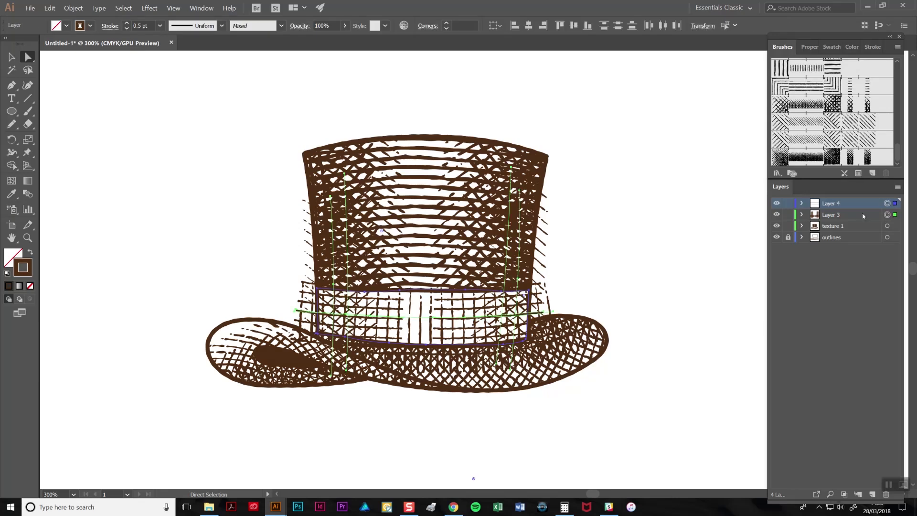
click(73, 8)
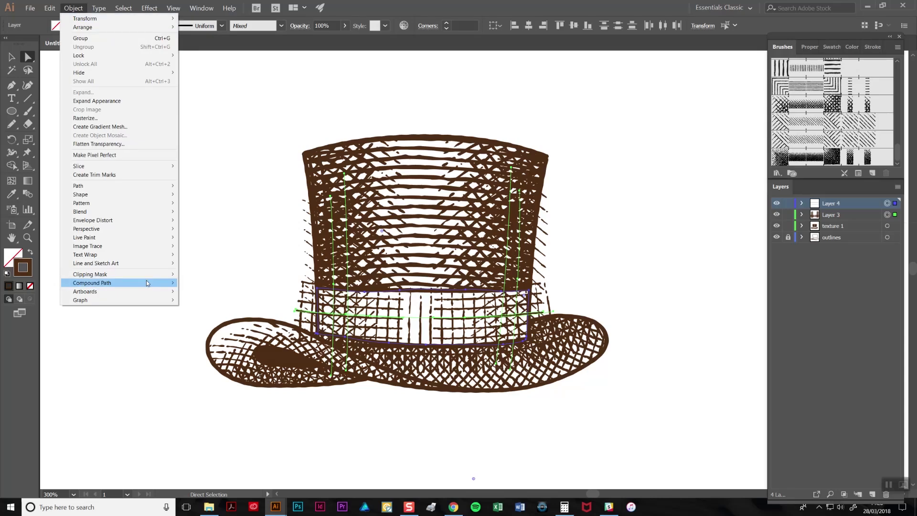
mouse_move(150, 278)
click(192, 275)
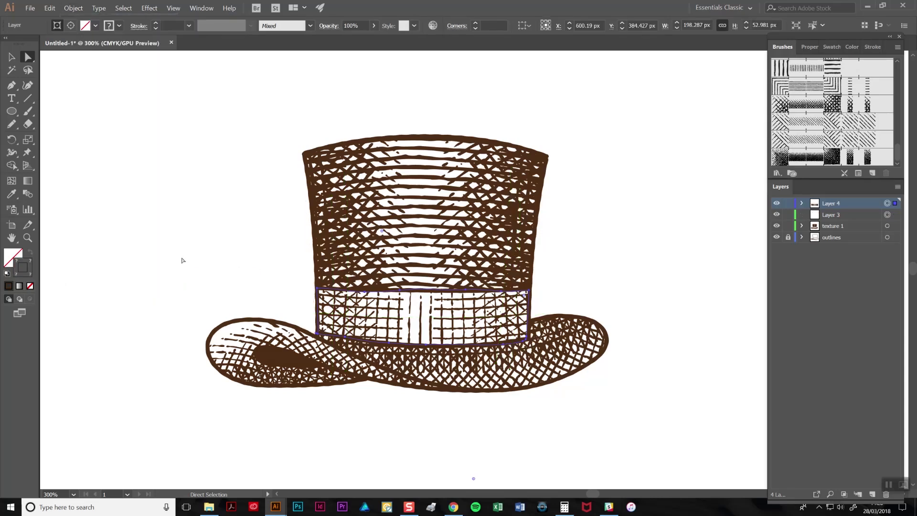
click(183, 262)
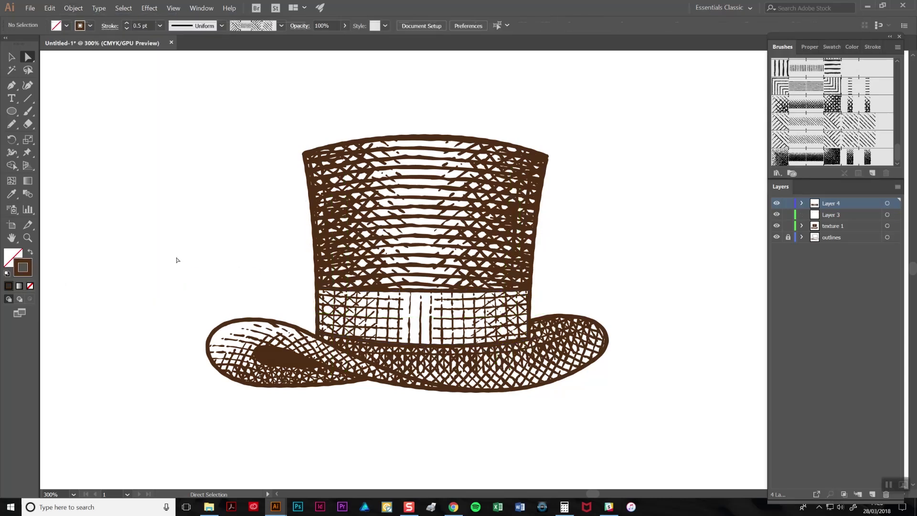